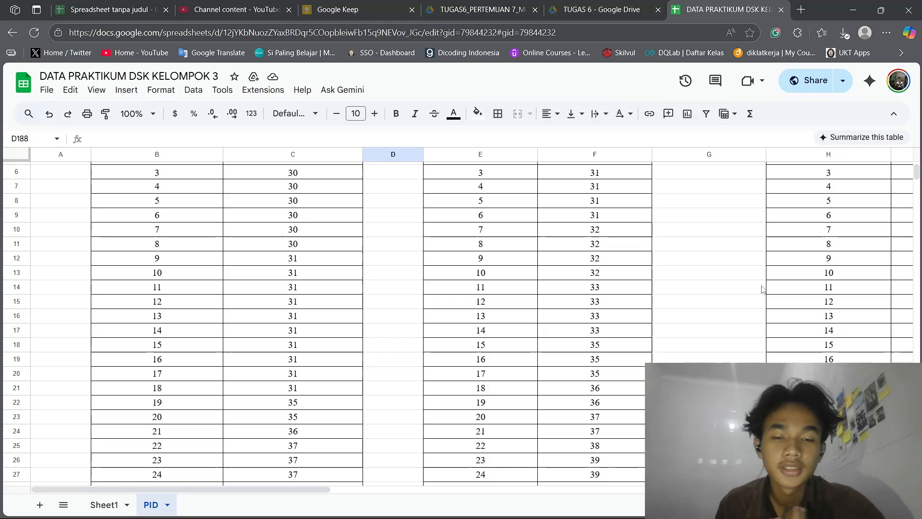
# Look through the temperature tables for the different P, I and D settings on the PID sheet
pyautogui.scroll(2, 853, 277)
pyautogui.hscroll(5, 648, 271)
pyautogui.hscroll(6, 648, 271)
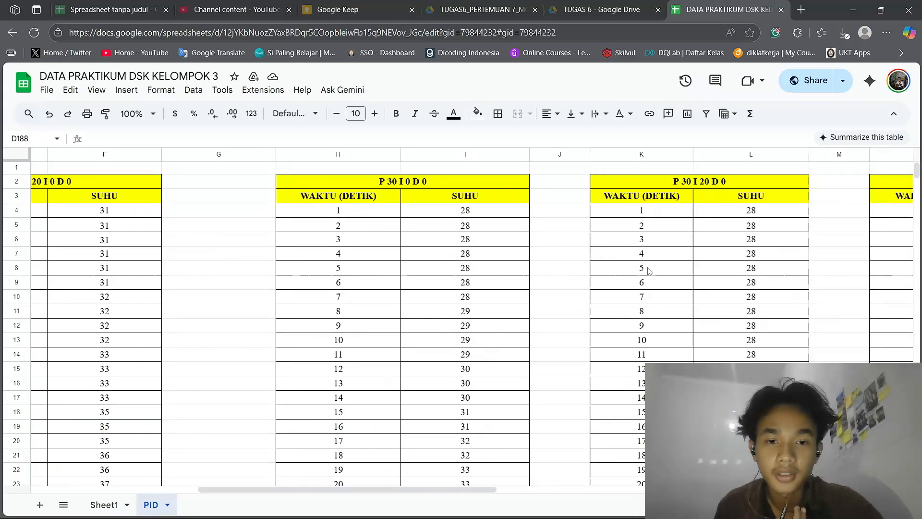
pyautogui.scroll(-5, 649, 271)
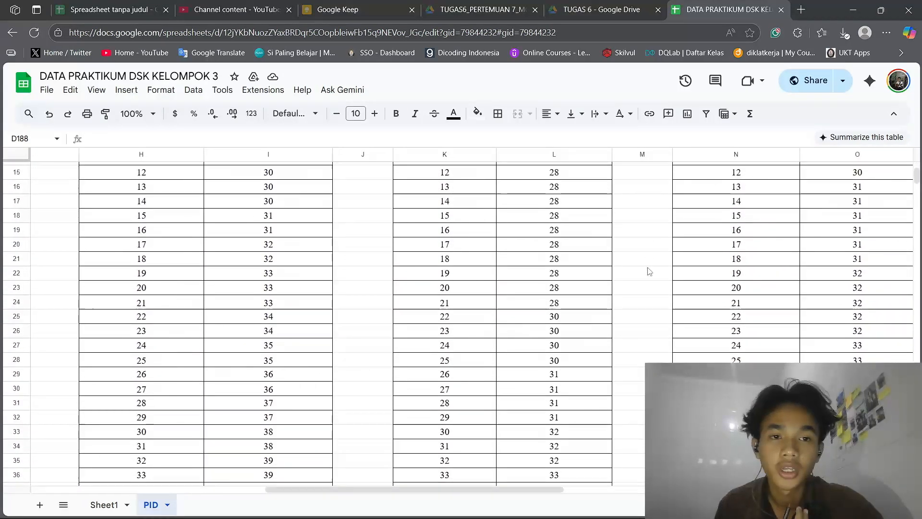
pyautogui.press('super+Tab')
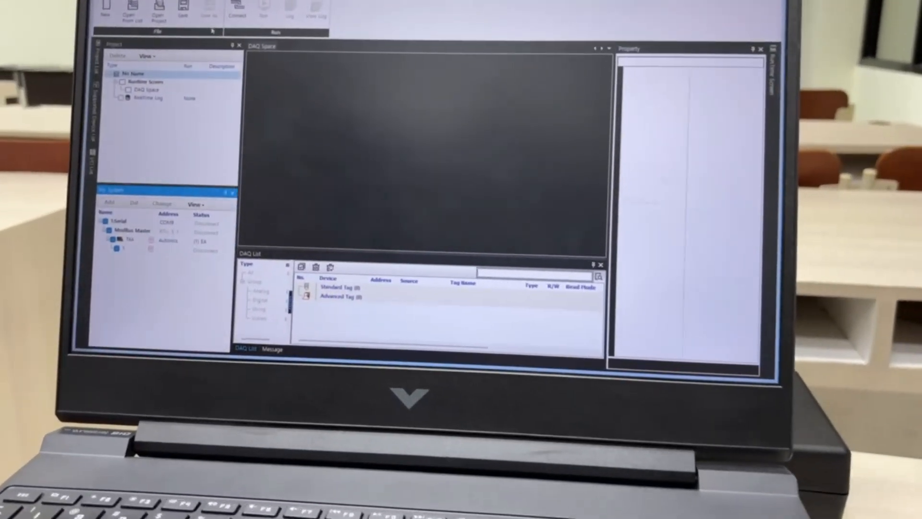
pyautogui.click(237, 11)
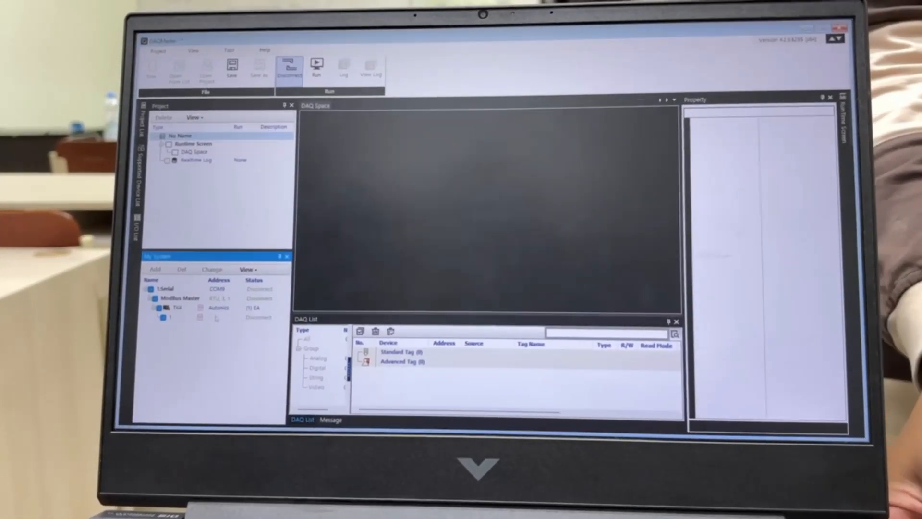
pyautogui.click(216, 318)
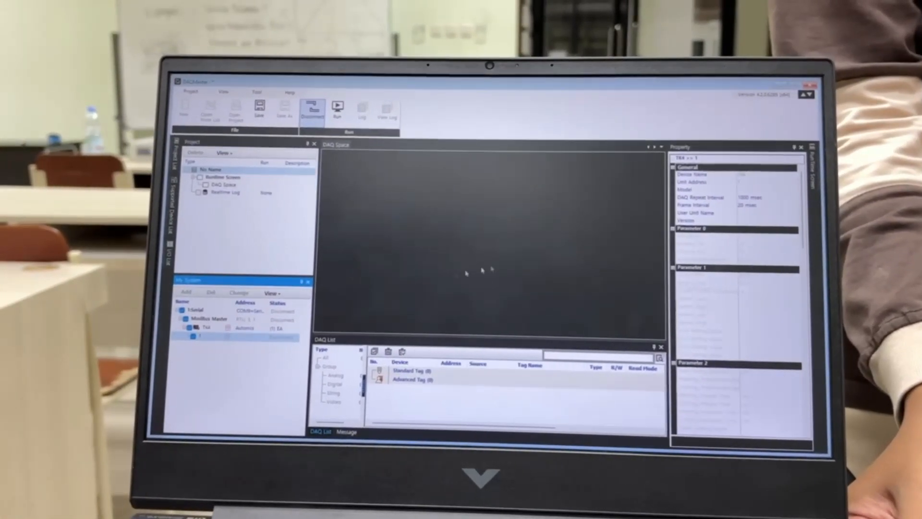
pyautogui.scroll(-5, 723, 340)
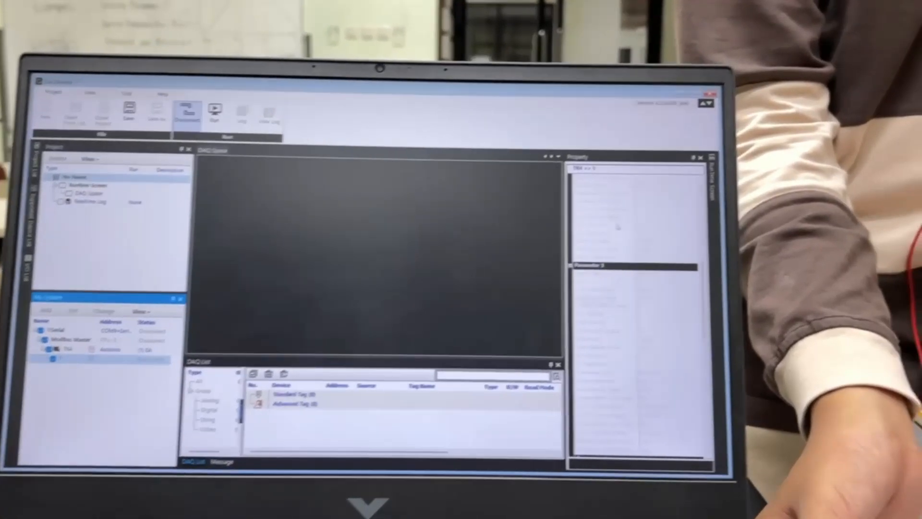
pyautogui.scroll(3, 710, 330)
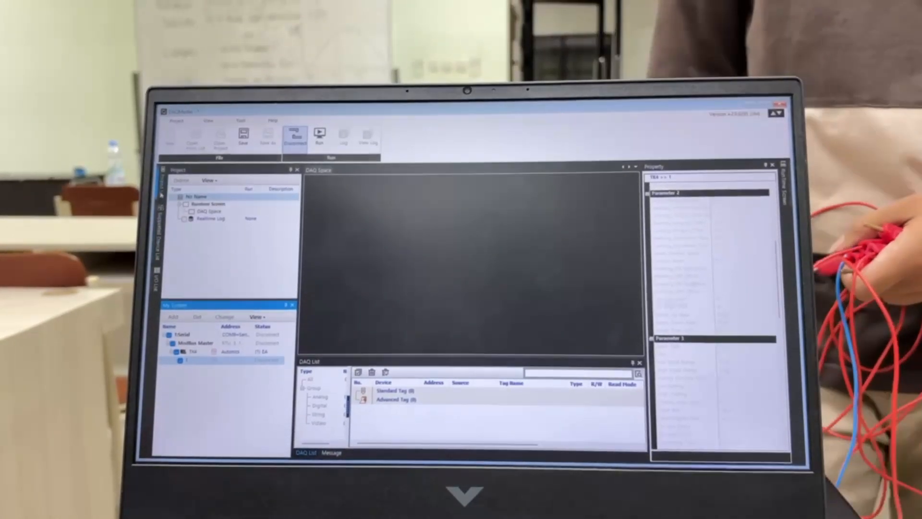
pyautogui.click(160, 183)
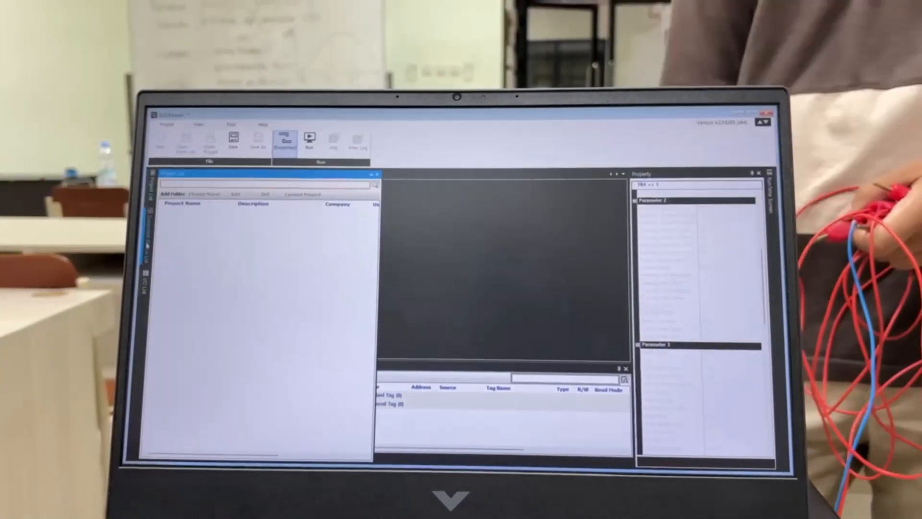
pyautogui.click(153, 241)
pyautogui.click(150, 286)
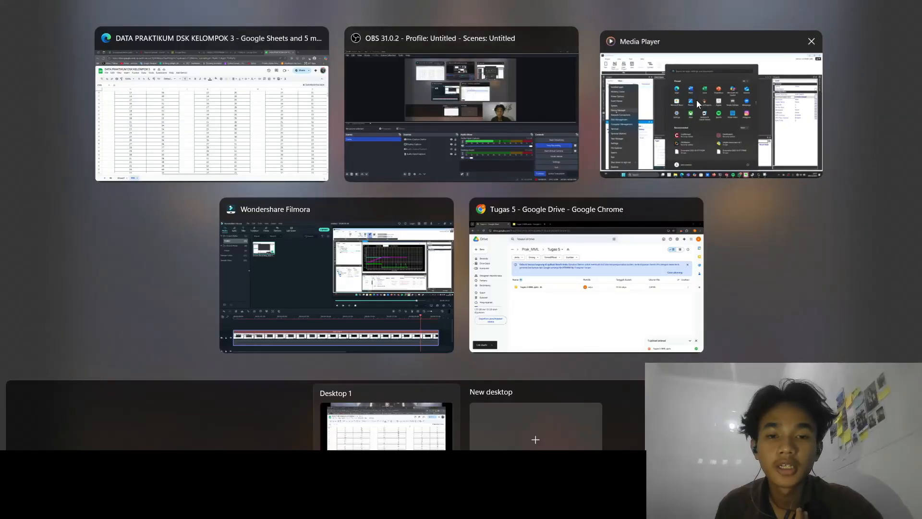
# Switch to the Media Player window, connect the serial system and select unit 1 under the TK4 device
pyautogui.click(697, 100)
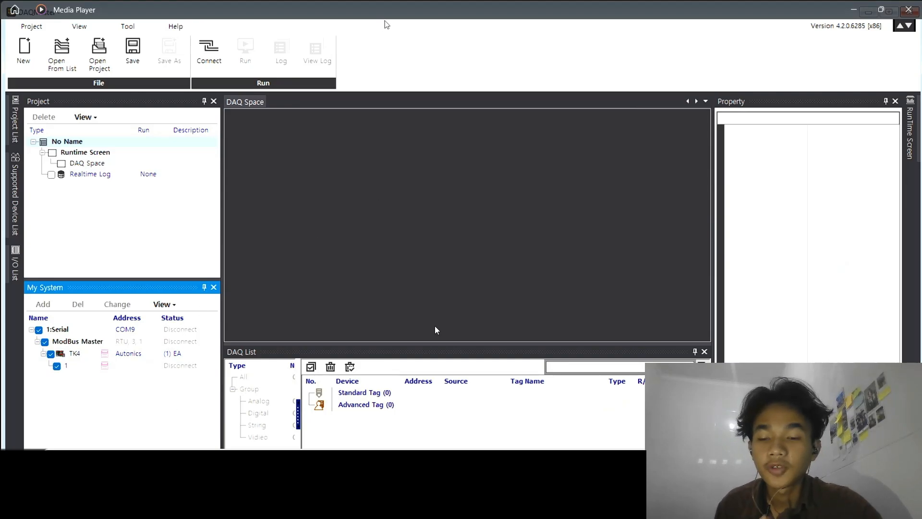
pyautogui.click(219, 56)
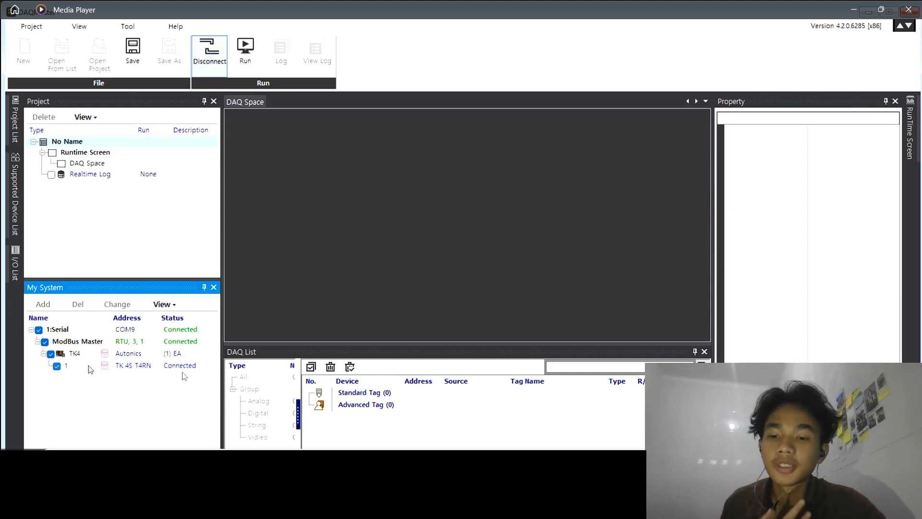
pyautogui.click(75, 366)
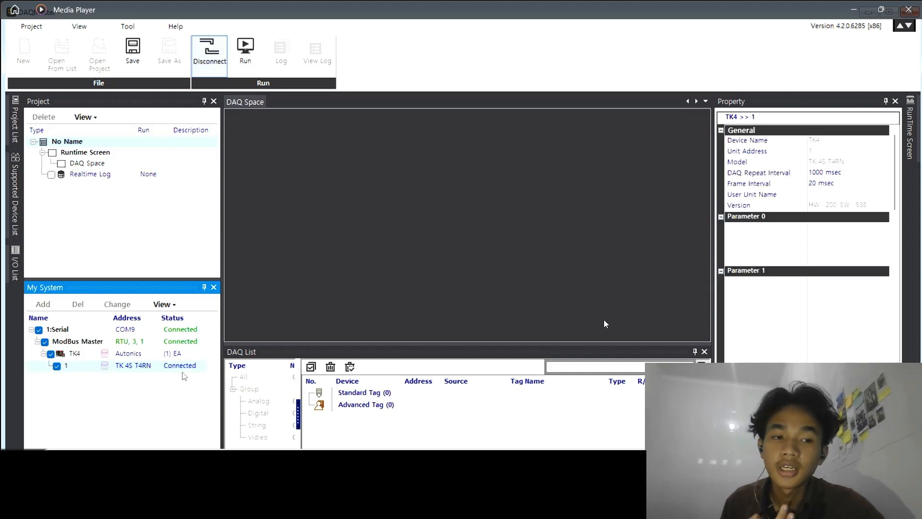
# Examine the TK4 unit 1 properties from General through Parameter 5, including Auto-Tuning Type and Set Value
pyautogui.scroll(-5, 818, 301)
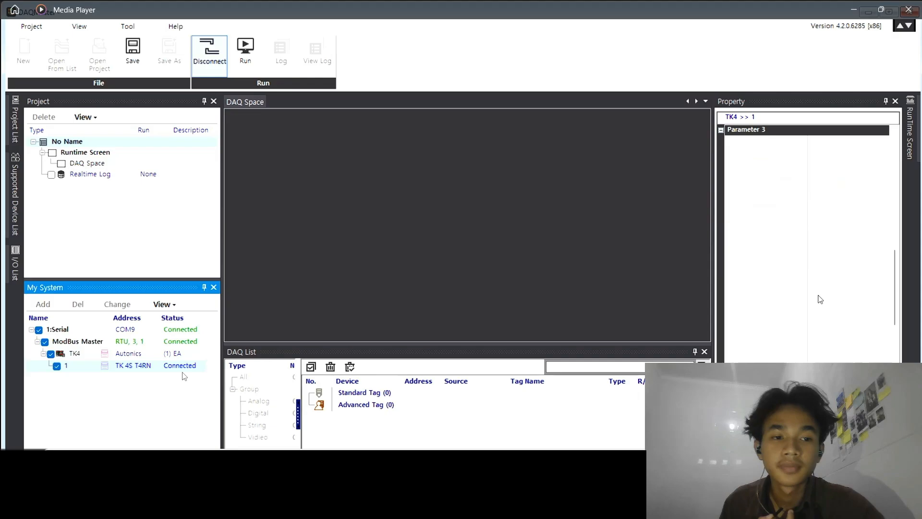
pyautogui.click(819, 292)
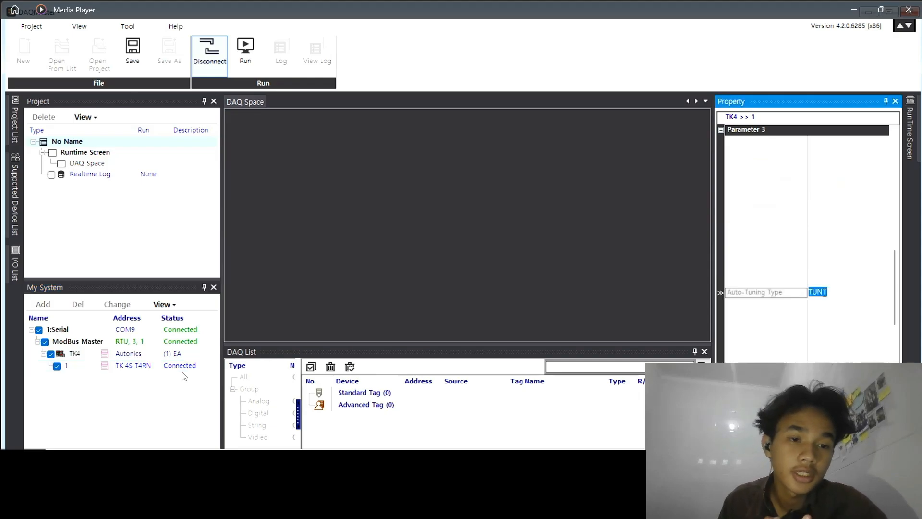
pyautogui.scroll(5, 824, 293)
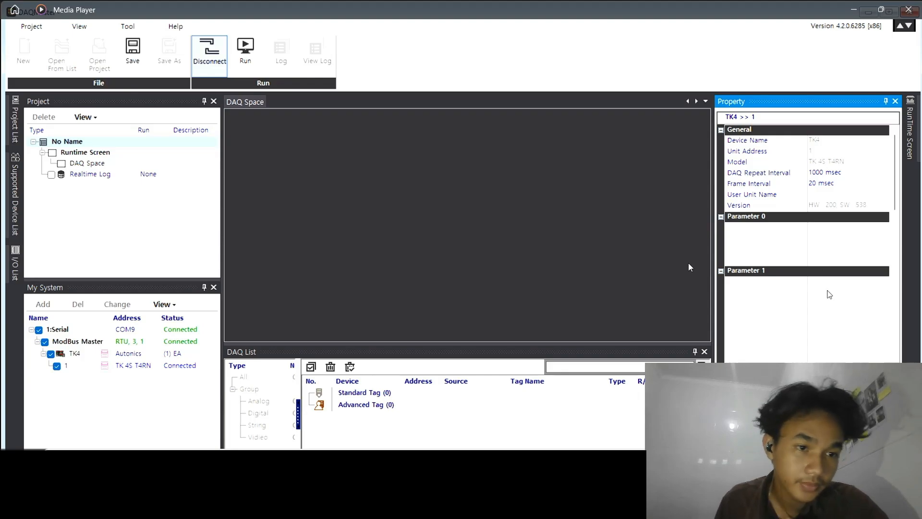
pyautogui.click(815, 226)
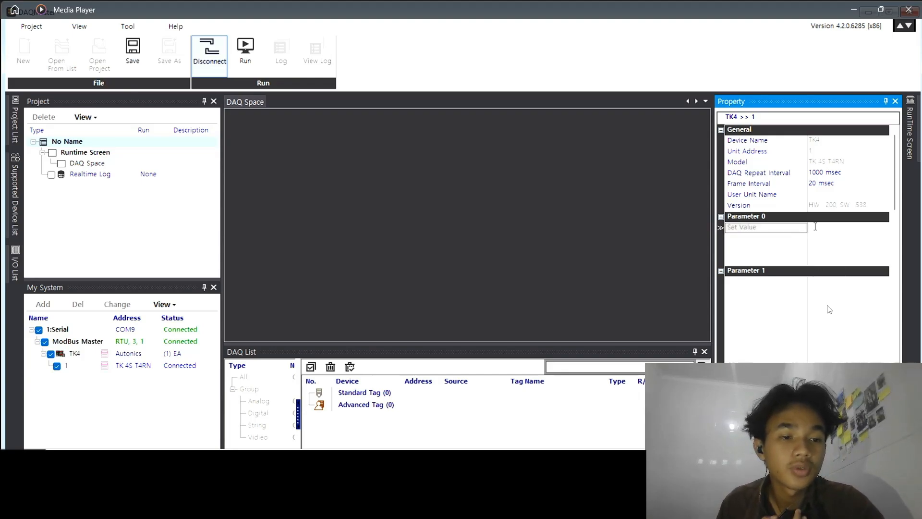
pyautogui.scroll(-3, 816, 228)
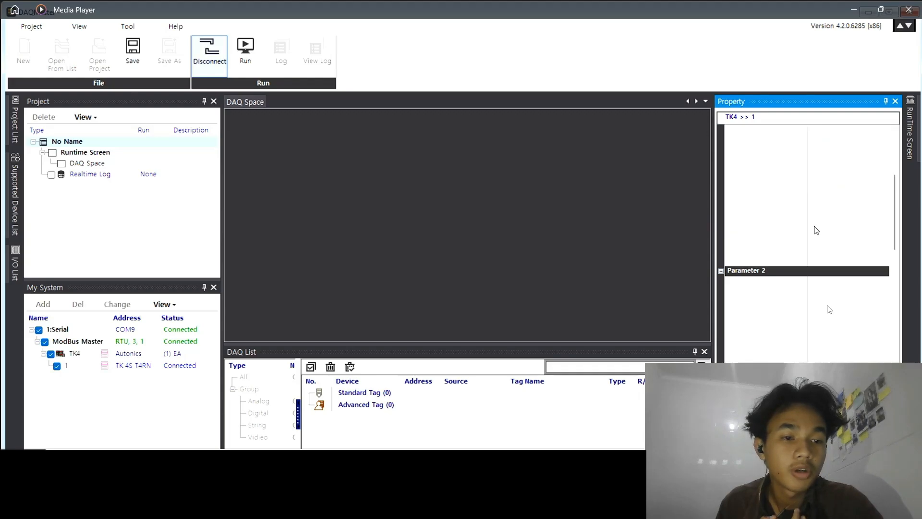
pyautogui.scroll(-3, 817, 230)
pyautogui.scroll(-3, 850, 287)
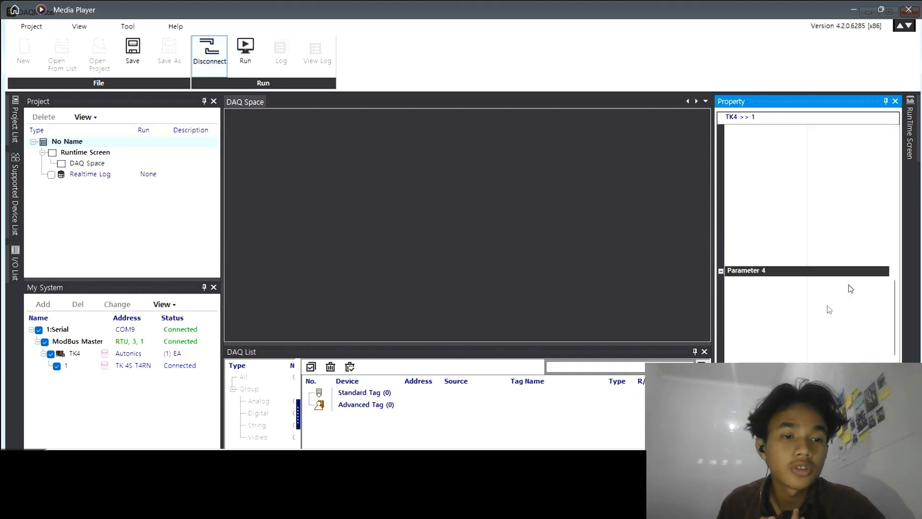
pyautogui.scroll(-3, 851, 288)
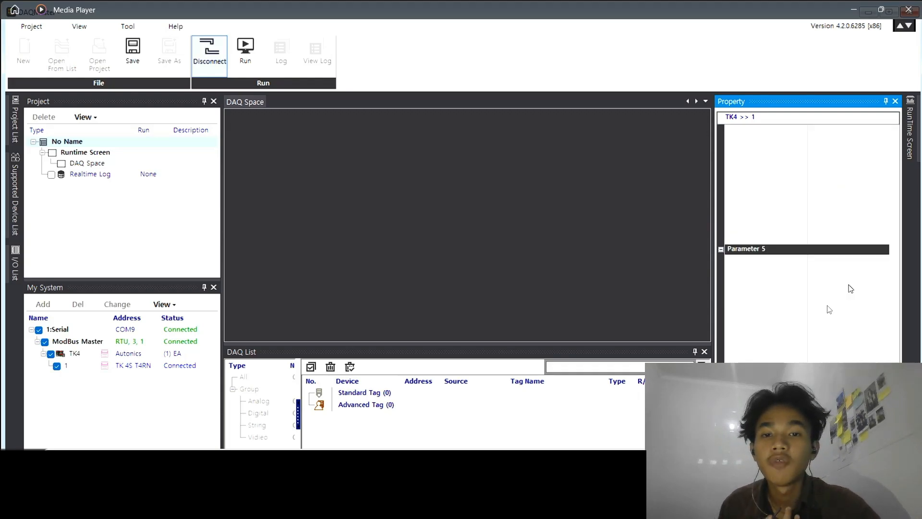
pyautogui.scroll(5, 851, 288)
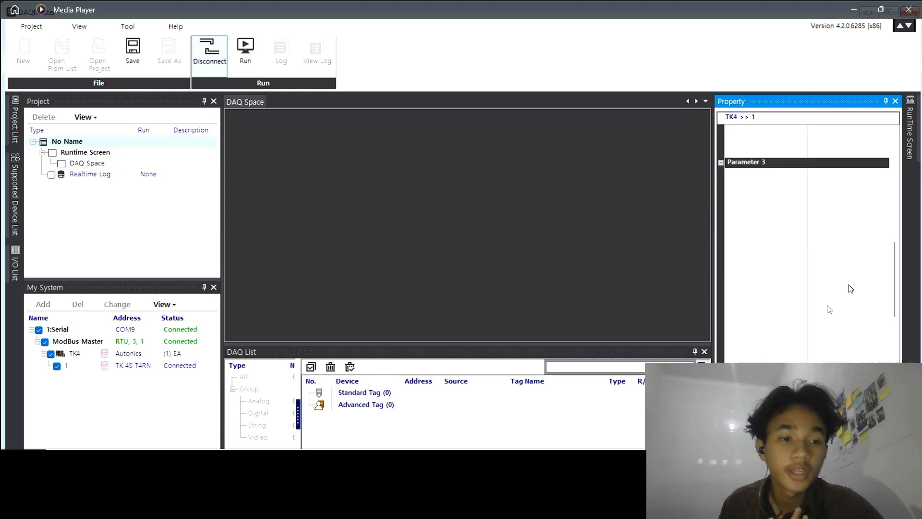
# Try to clear the Control Method value under Parameter 3 of TK4 unit 1
pyautogui.click(849, 286)
pyautogui.click(836, 324)
pyautogui.click(829, 313)
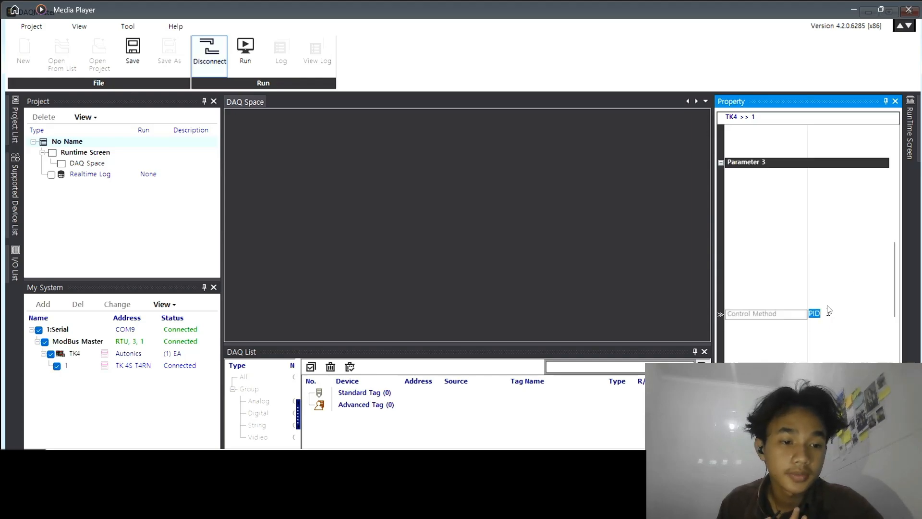
pyautogui.press('BackSpace')
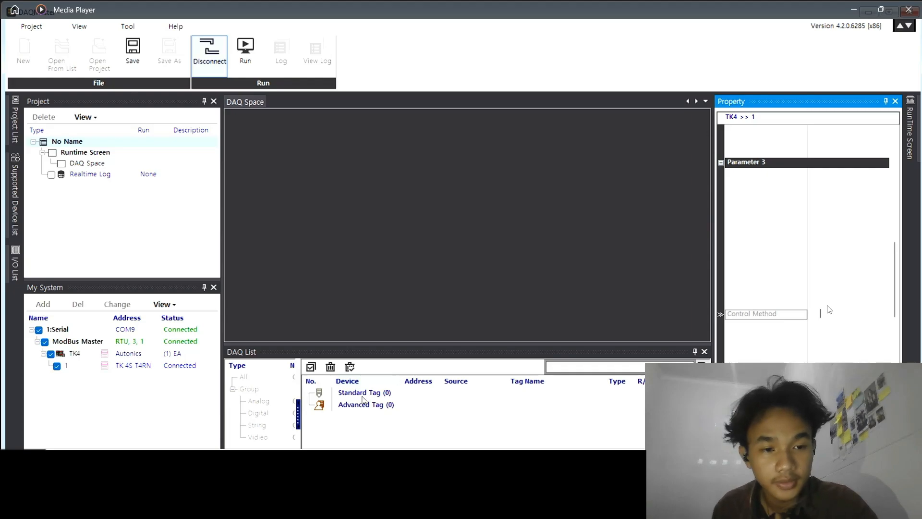
# Read all parameters from the connected TK4 unit 1 into its property list
pyautogui.click(144, 367)
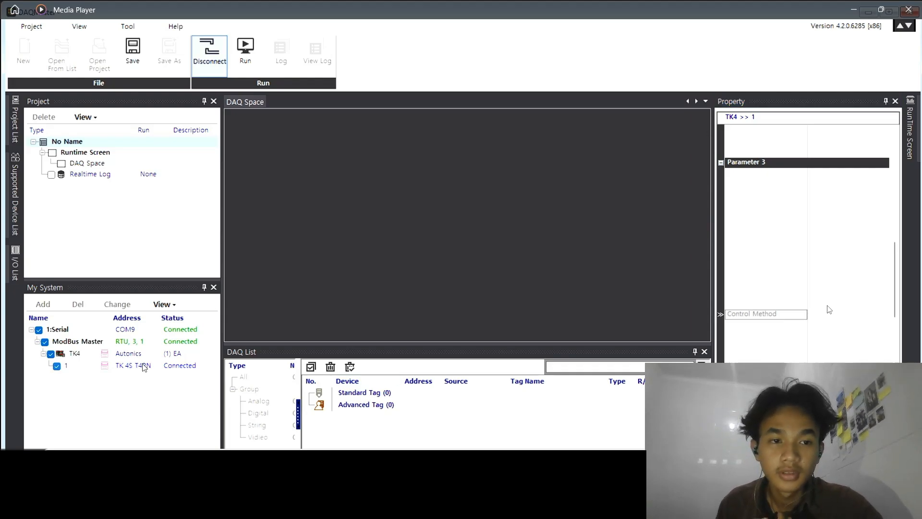
pyautogui.rightClick(144, 367)
pyautogui.click(838, 265)
pyautogui.scroll(3, 838, 264)
pyautogui.click(144, 366)
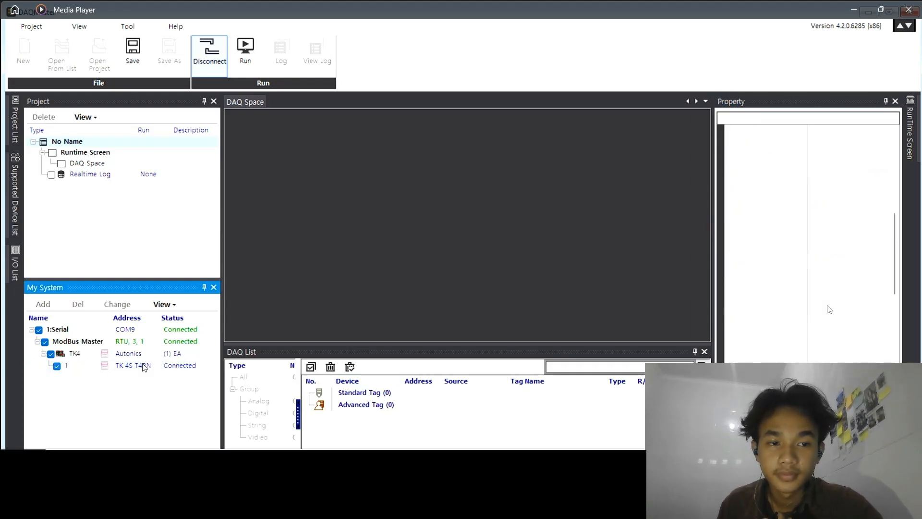
pyautogui.rightClick(147, 366)
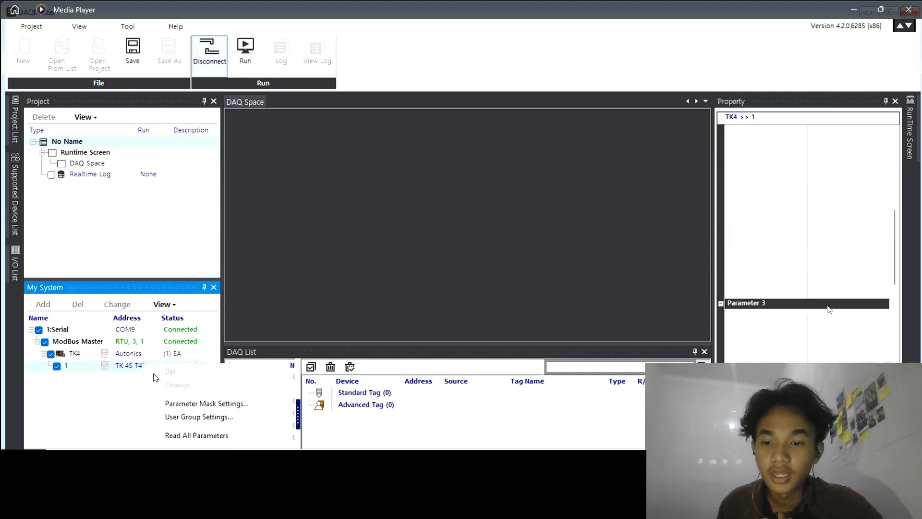
pyautogui.click(201, 435)
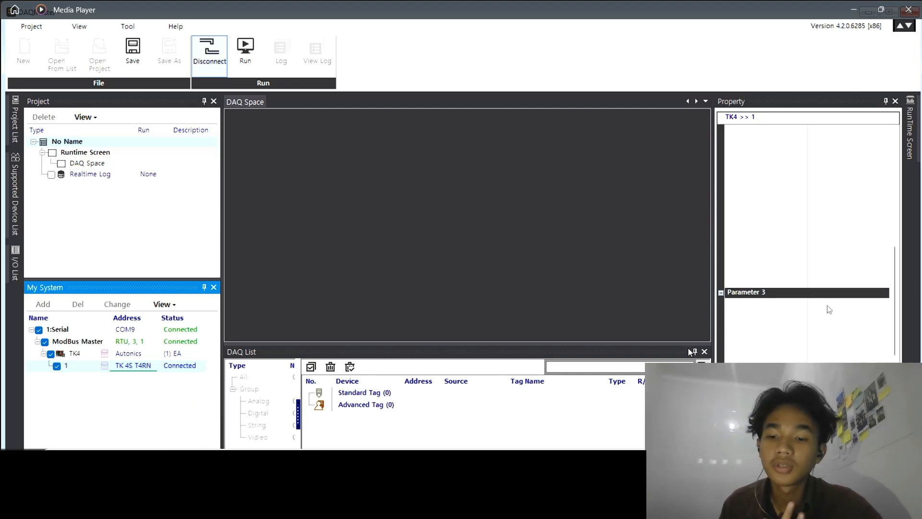
# Examine the loaded TK4 parameters, including Control Method, Set Value, Heating_ON Hysteresis and the alarm settings
pyautogui.scroll(-3, 874, 319)
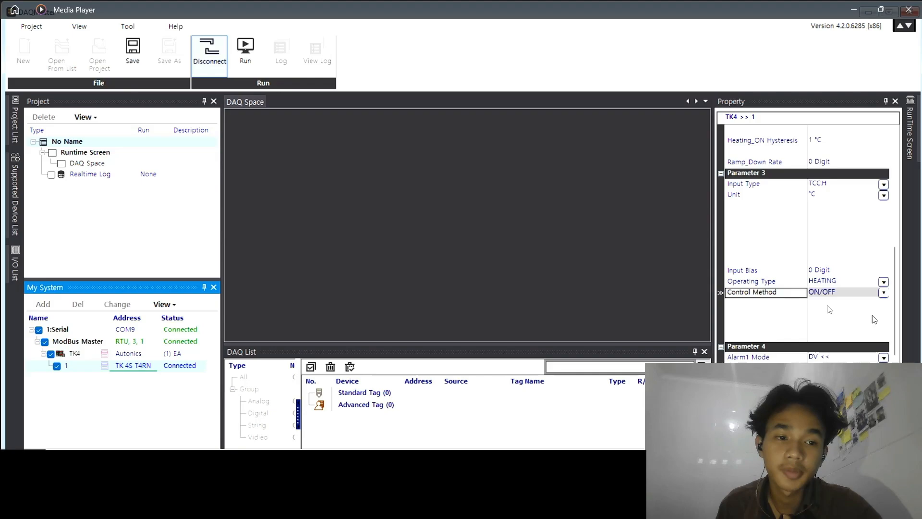
pyautogui.click(884, 293)
pyautogui.click(839, 262)
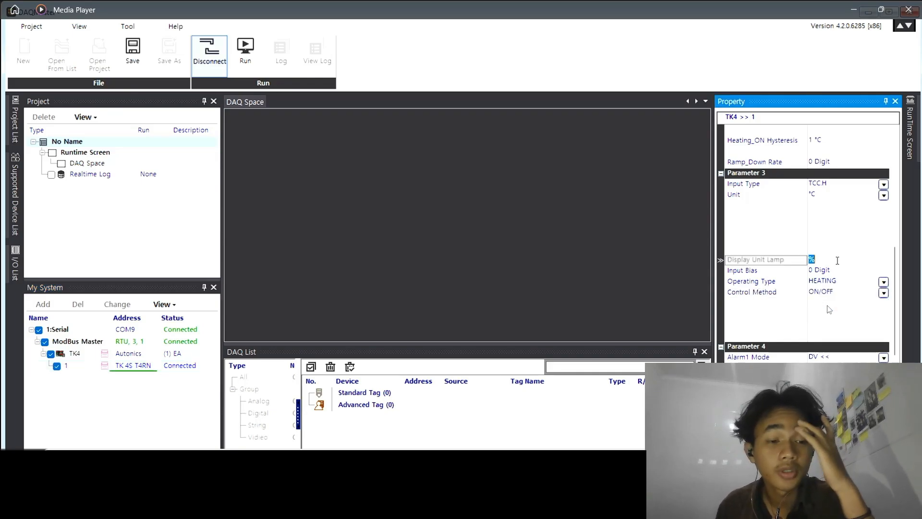
pyautogui.scroll(3, 838, 264)
pyautogui.scroll(3, 826, 249)
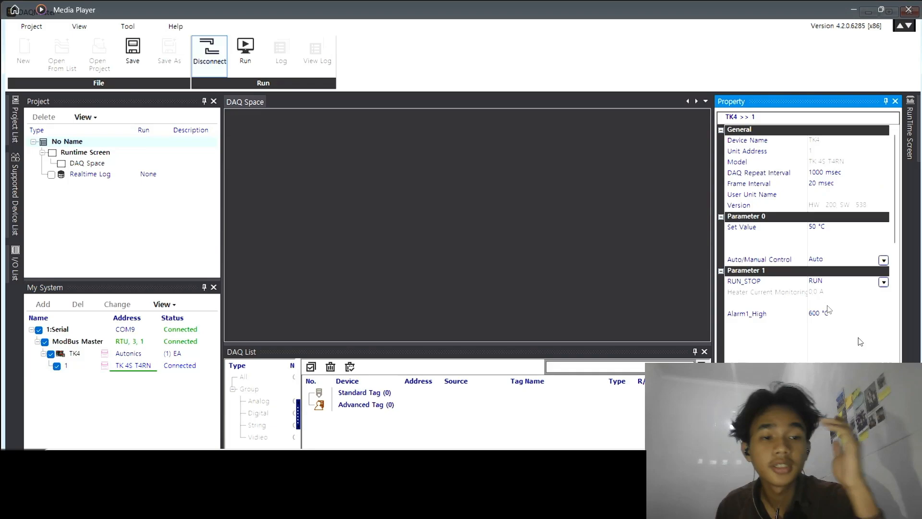
pyautogui.scroll(-3, 824, 240)
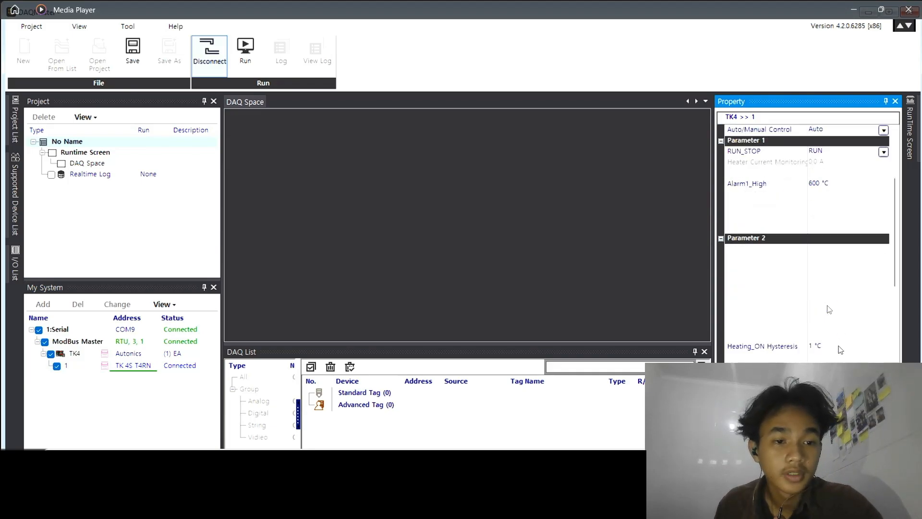
pyautogui.click(815, 346)
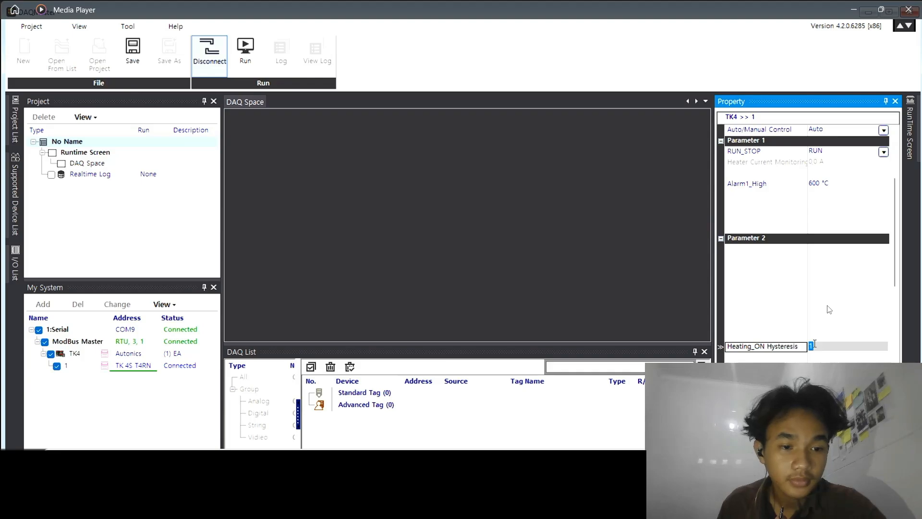
pyautogui.scroll(-3, 815, 344)
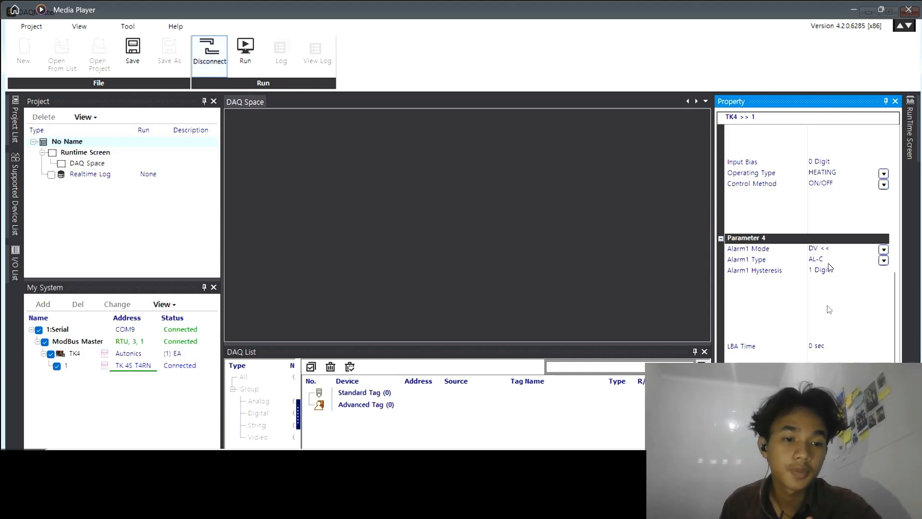
pyautogui.scroll(3, 830, 267)
pyautogui.scroll(-6, 830, 268)
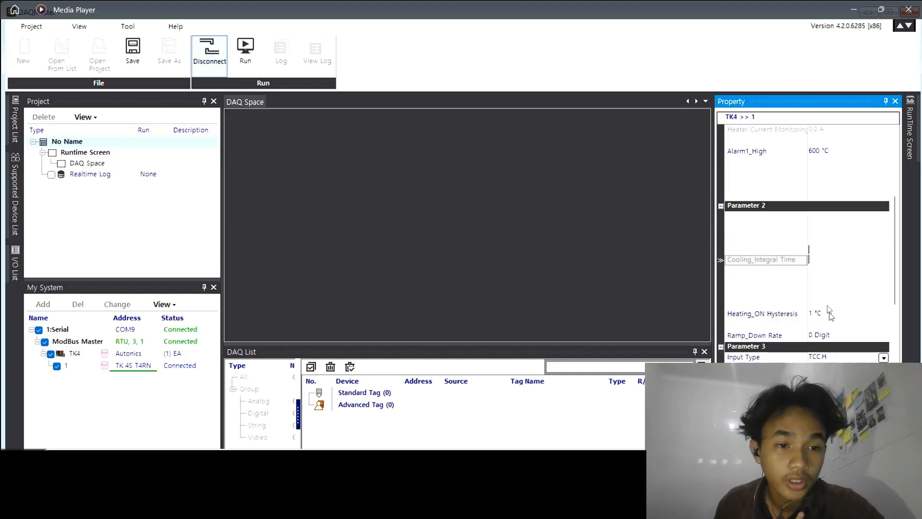
pyautogui.scroll(-1, 830, 312)
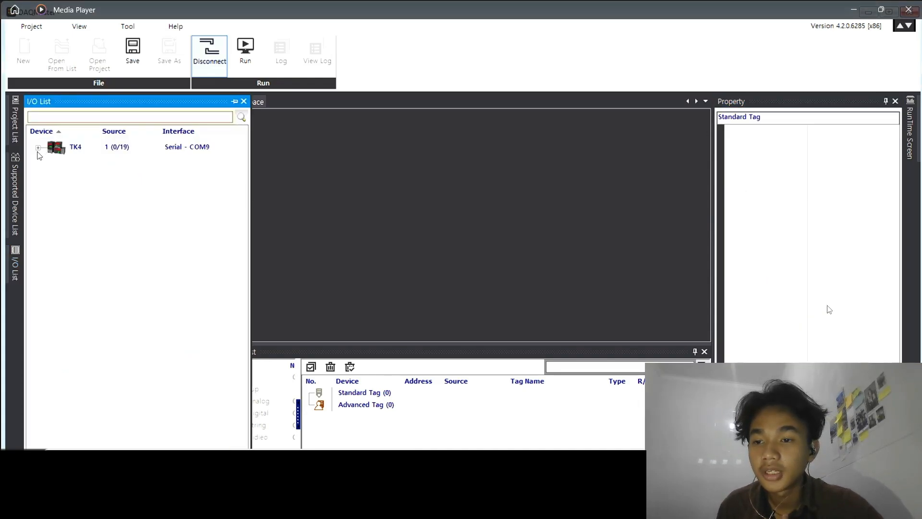
# Expand the TK4 sources in the I/O List and add Present Value to the DAQ List as a standard tag
pyautogui.click(38, 147)
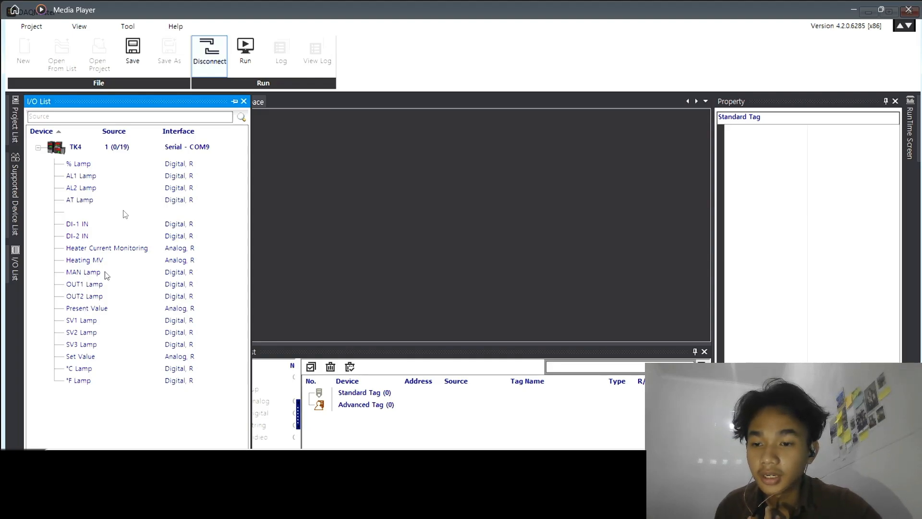
pyautogui.moveTo(86, 308); pyautogui.dragTo(339, 404)
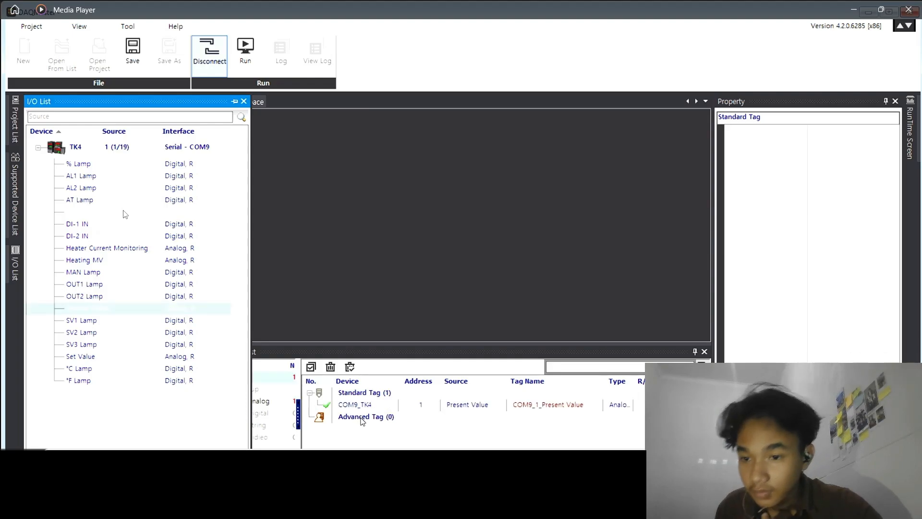
pyautogui.click(362, 420)
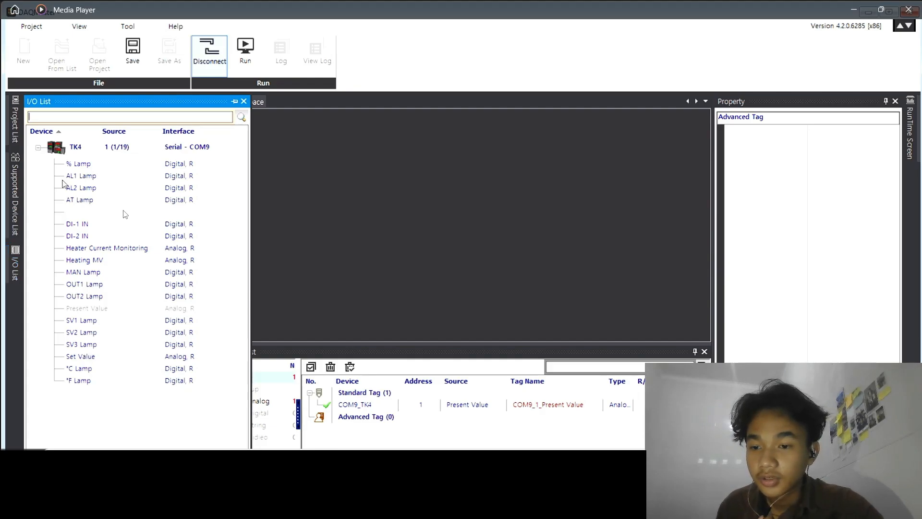
pyautogui.press('Left')
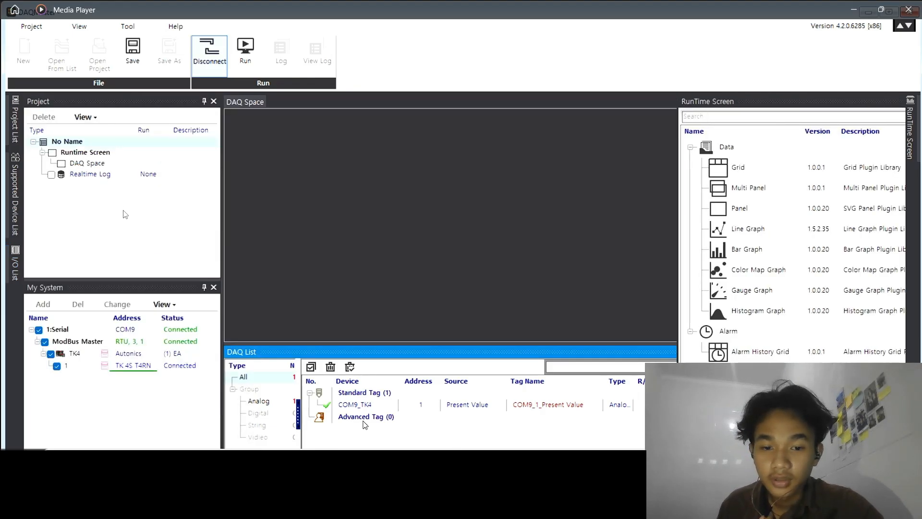
pyautogui.press('Right')
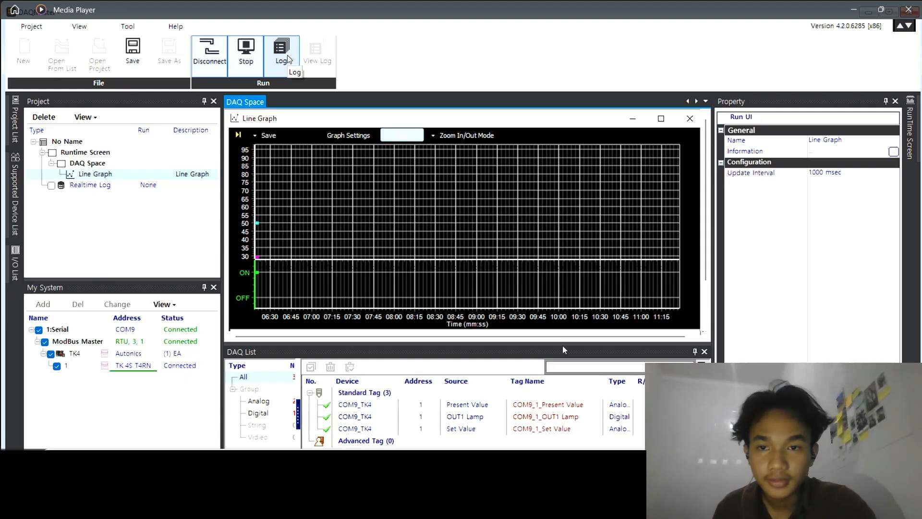
# Record a log of the Present Value, OUT1 Lamp and Set Value tags and name its CSV file ONOFF_PER-1
pyautogui.click(283, 55)
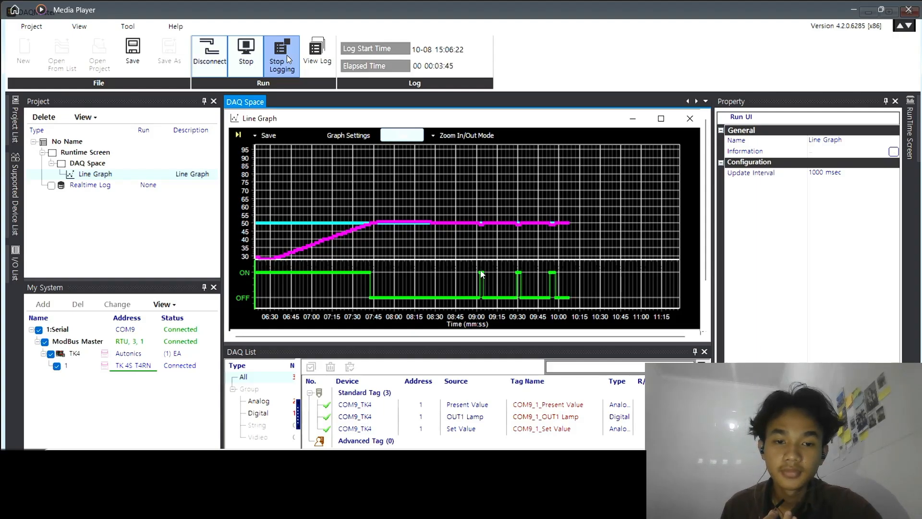
pyautogui.click(287, 55)
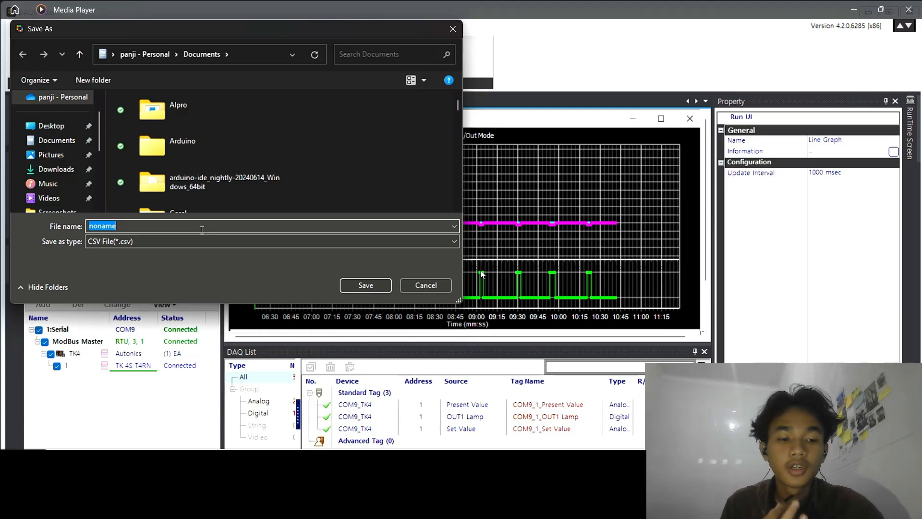
pyautogui.write('ONOFF_')
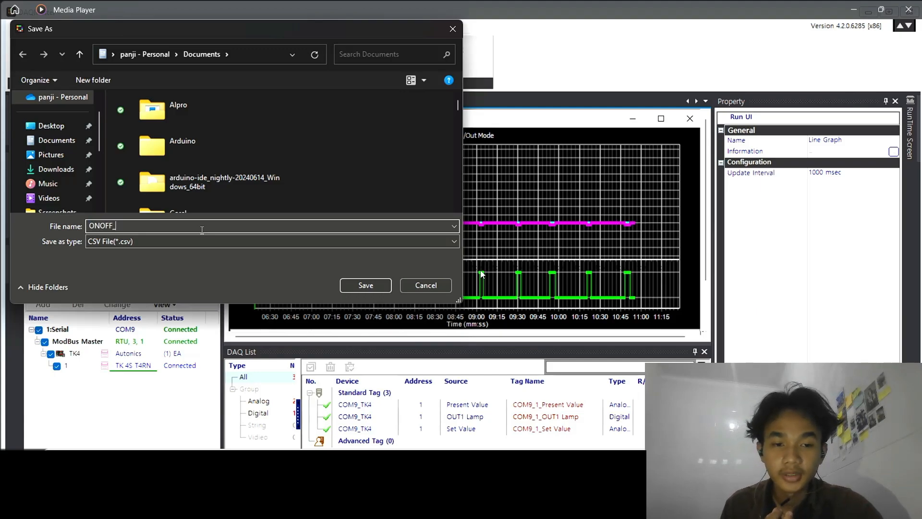
pyautogui.write('PER-1')
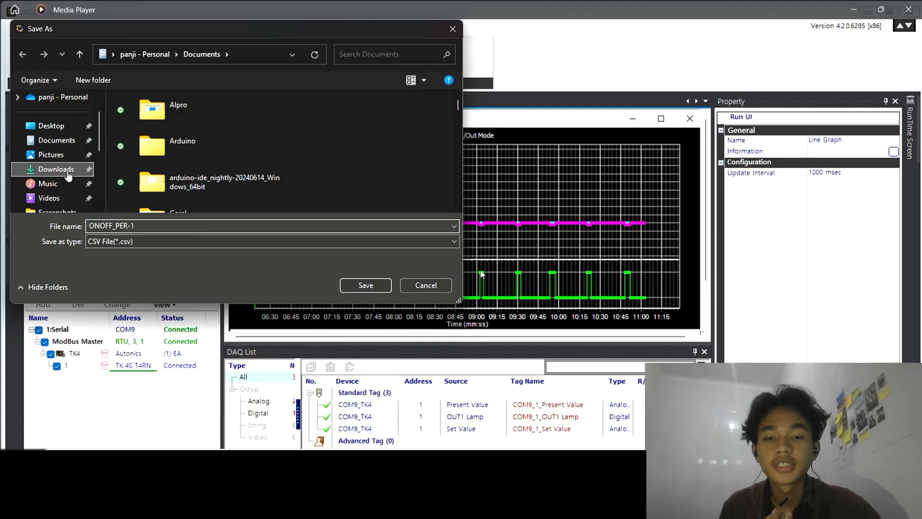
# Switch to the DATA PRAKTIKUM DSK KELOMPOK 3 spreadsheet in Google Sheets and examine its time and temperature tables for each PID setting
pyautogui.press('super+Tab')
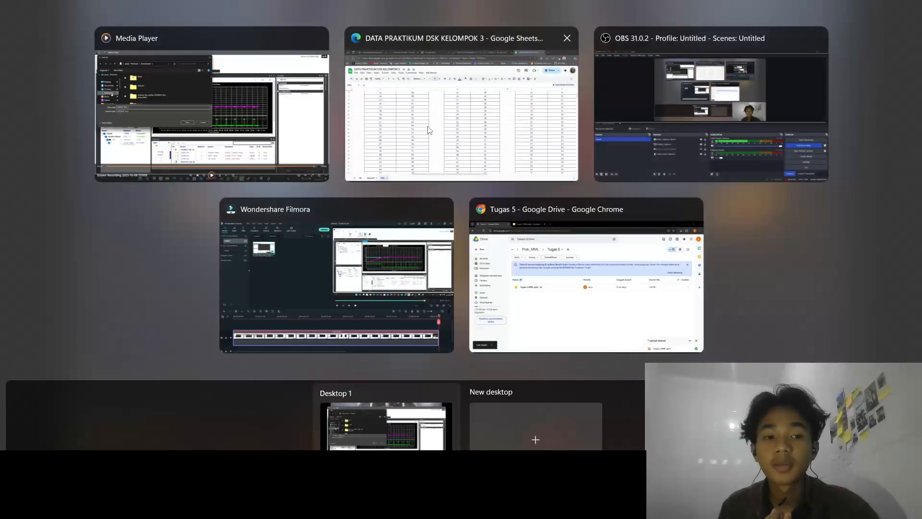
pyautogui.click(429, 130)
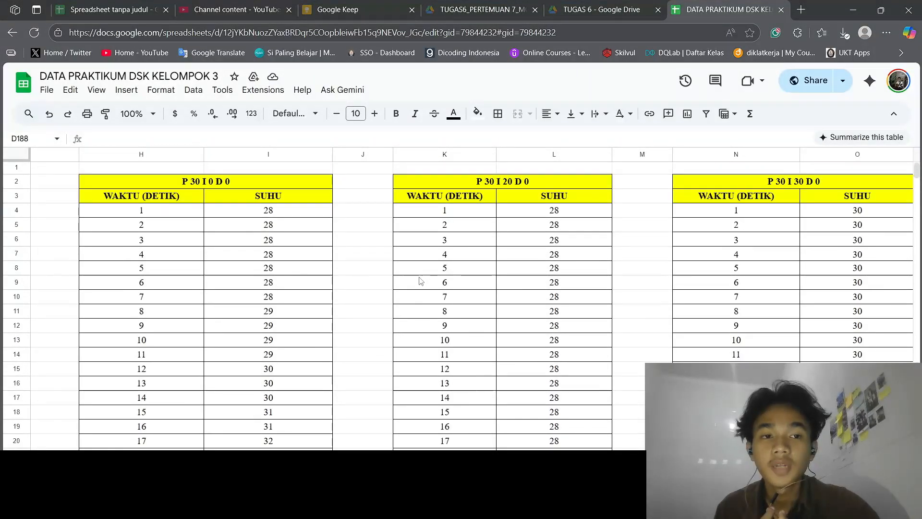
pyautogui.hscroll(8, 421, 281)
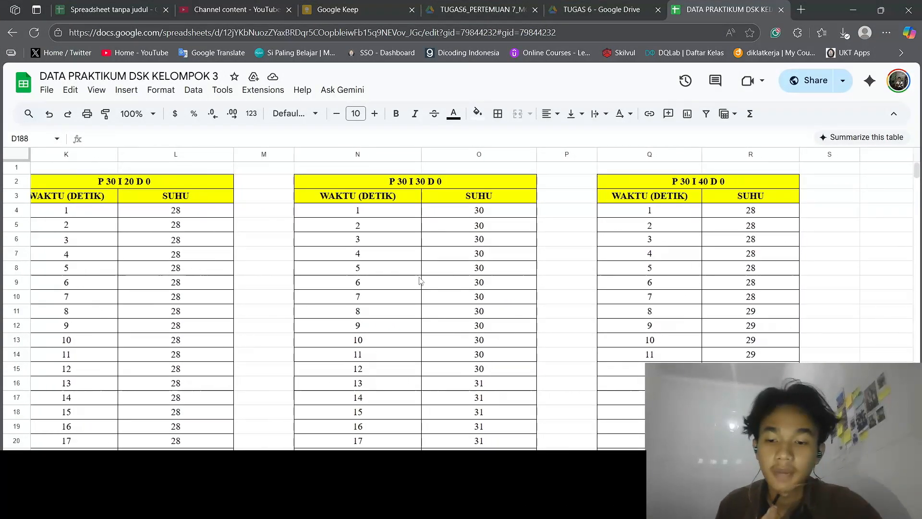
pyautogui.hscroll(-12, 420, 281)
pyautogui.hscroll(-5, 420, 281)
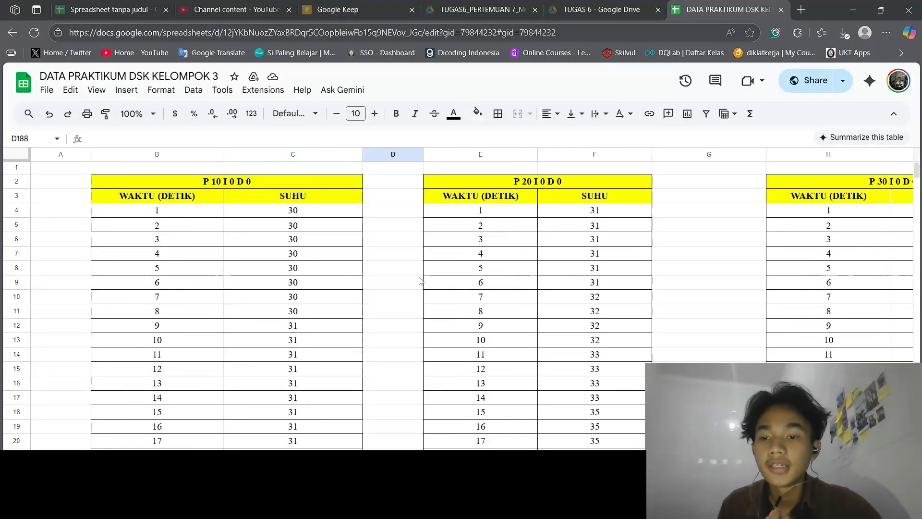
pyautogui.hscroll(8, 421, 281)
pyautogui.hscroll(-5, 420, 281)
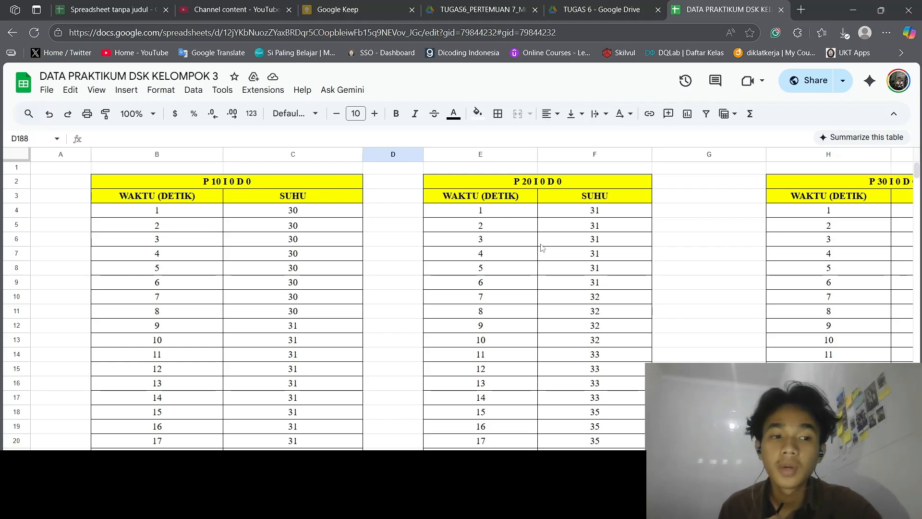
pyautogui.hscroll(6, 542, 248)
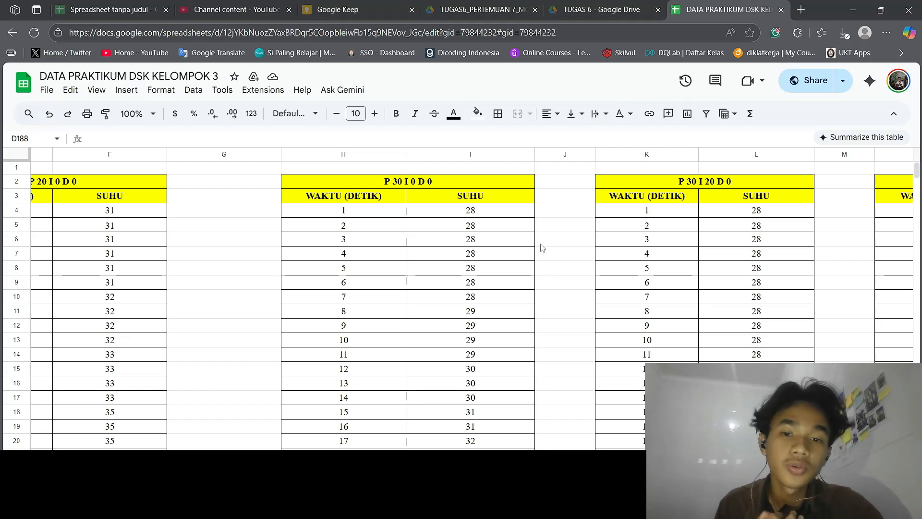
pyautogui.hscroll(-2, 541, 247)
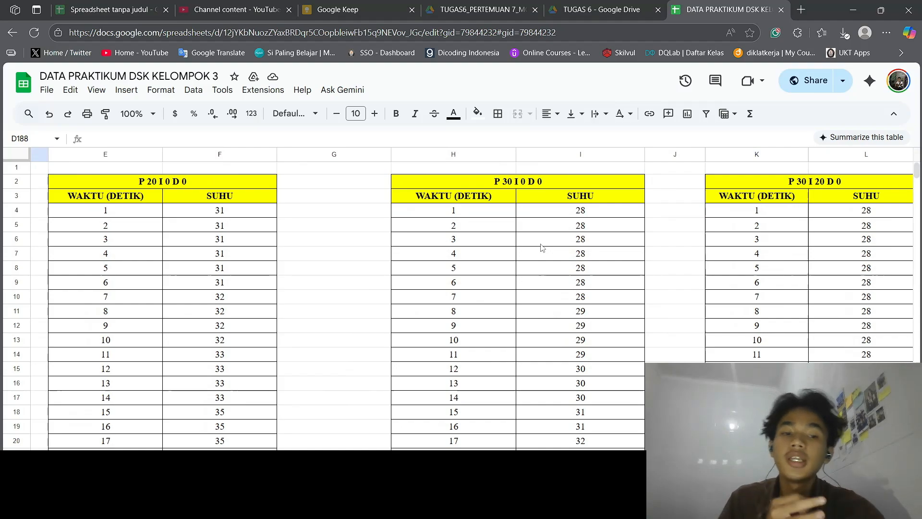
pyautogui.hscroll(2, 542, 248)
pyautogui.hscroll(3, 541, 247)
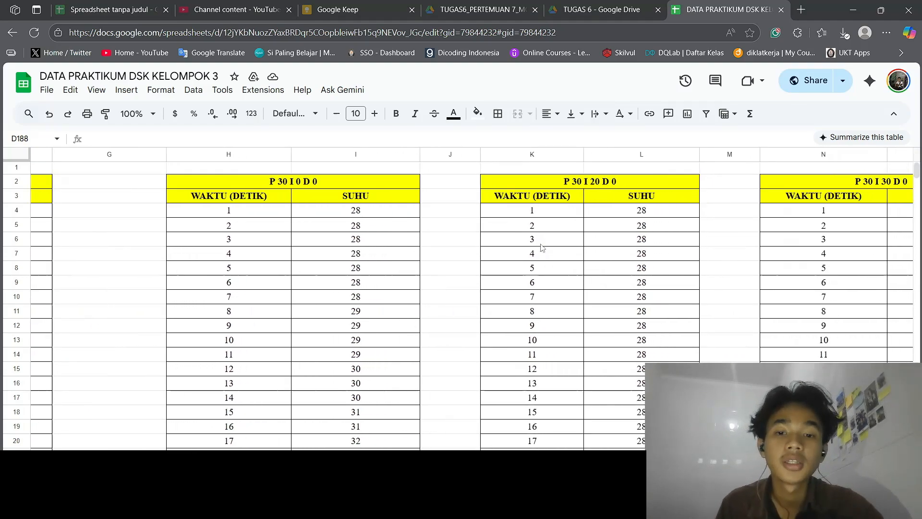
pyautogui.hscroll(6, 542, 247)
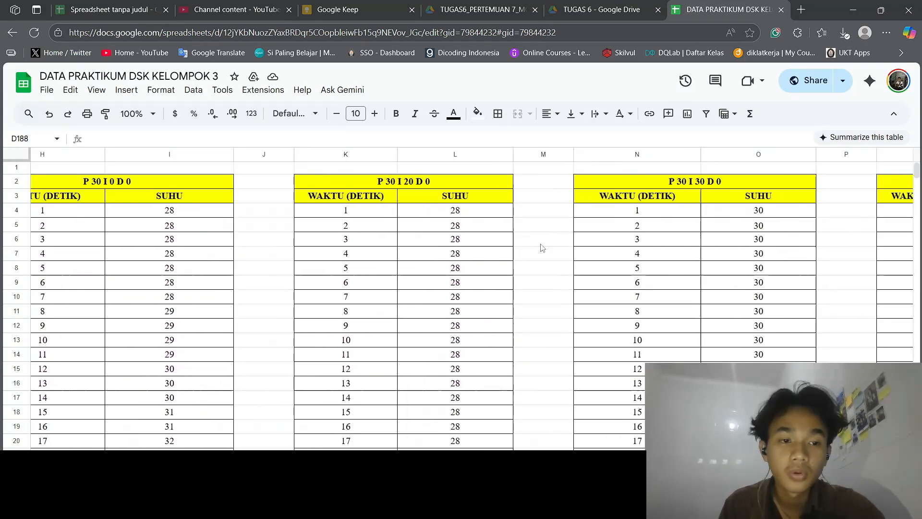
pyautogui.hscroll(8, 542, 248)
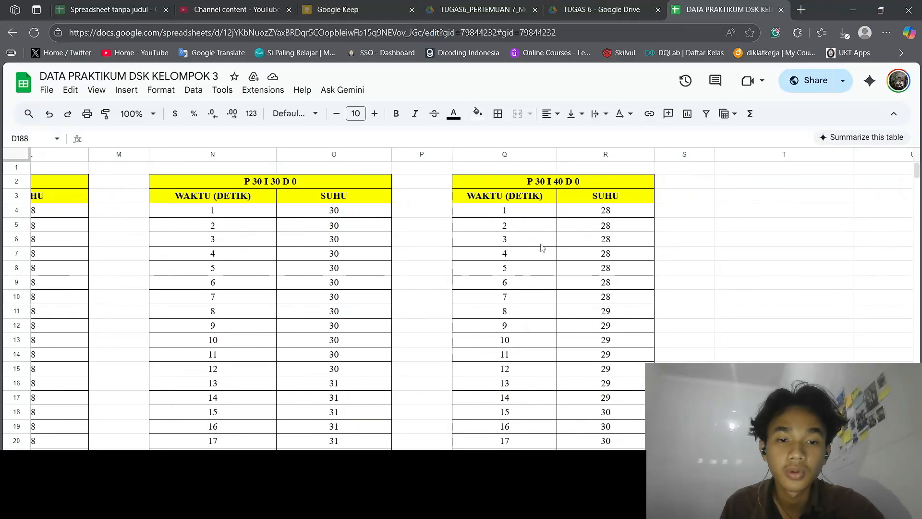
pyautogui.hscroll(-6, 542, 248)
pyautogui.hscroll(-5, 541, 247)
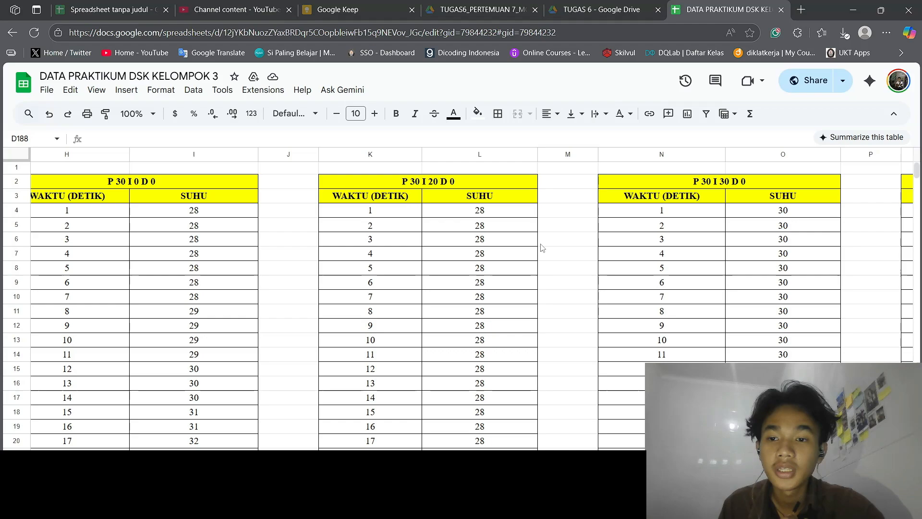
pyautogui.hscroll(4, 542, 247)
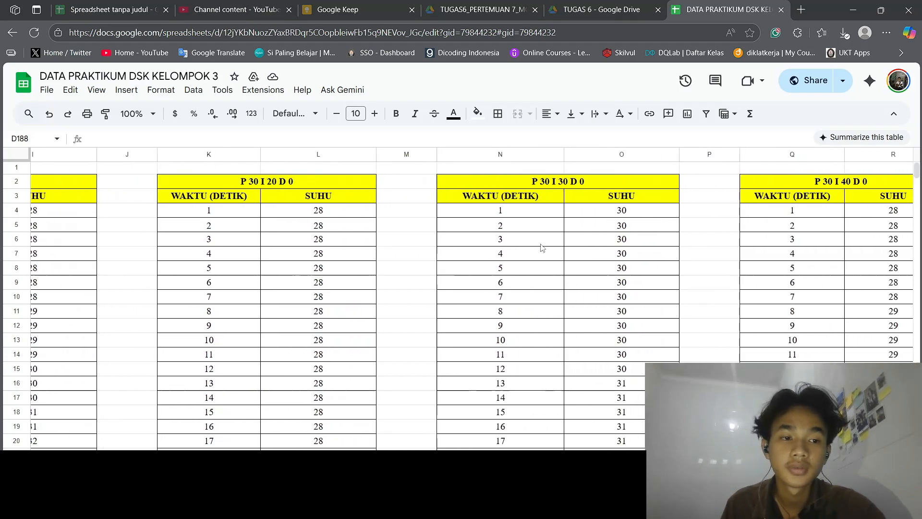
# Examine the recorded temperatures through second 180 and the P30 I20 D10 and P30 I30 D20 charts below the tables
pyautogui.scroll(-20, 542, 248)
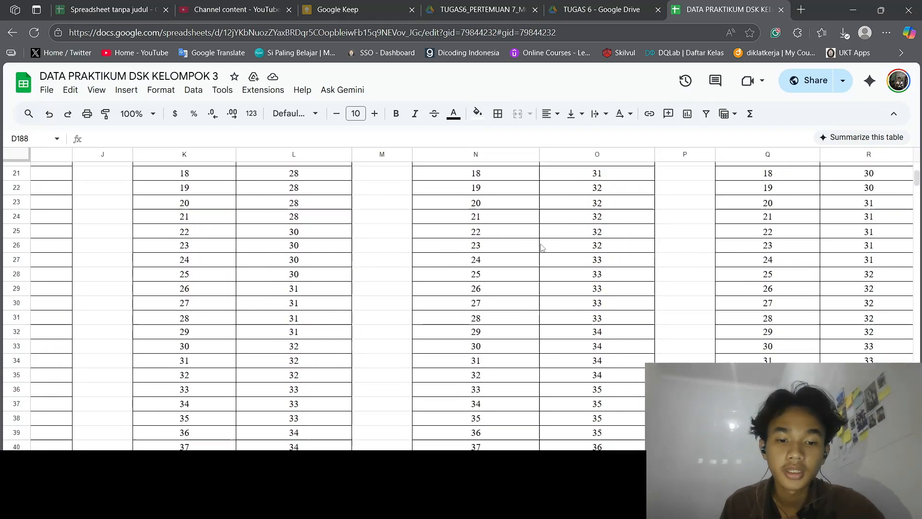
pyautogui.scroll(-20, 542, 247)
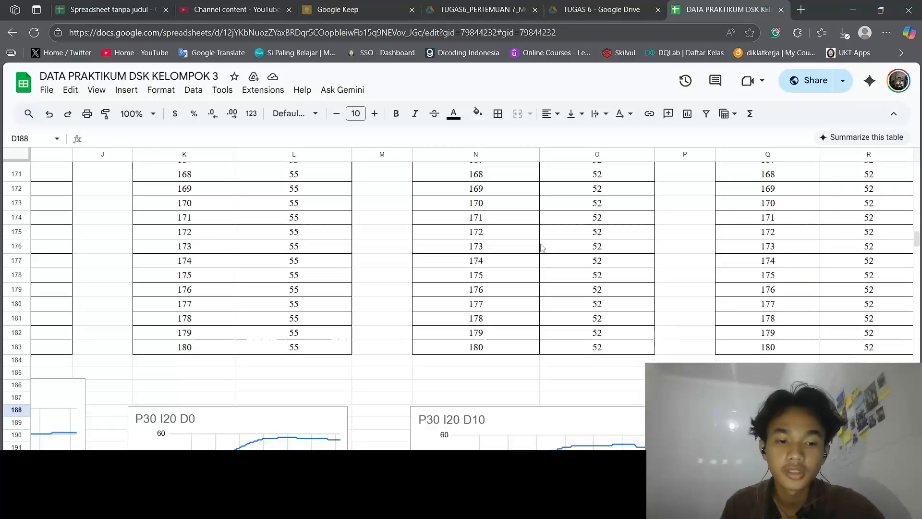
pyautogui.scroll(15, 542, 247)
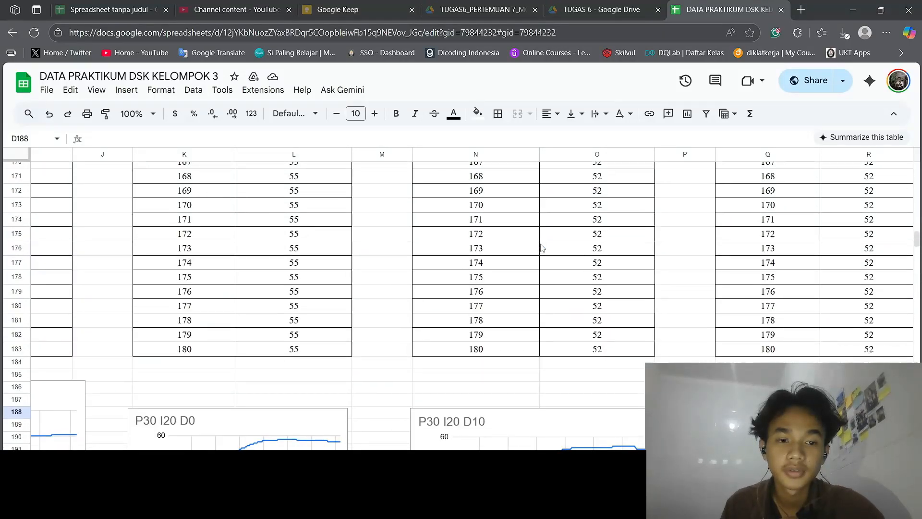
pyautogui.hscroll(2, 542, 247)
pyautogui.scroll(-2, 541, 247)
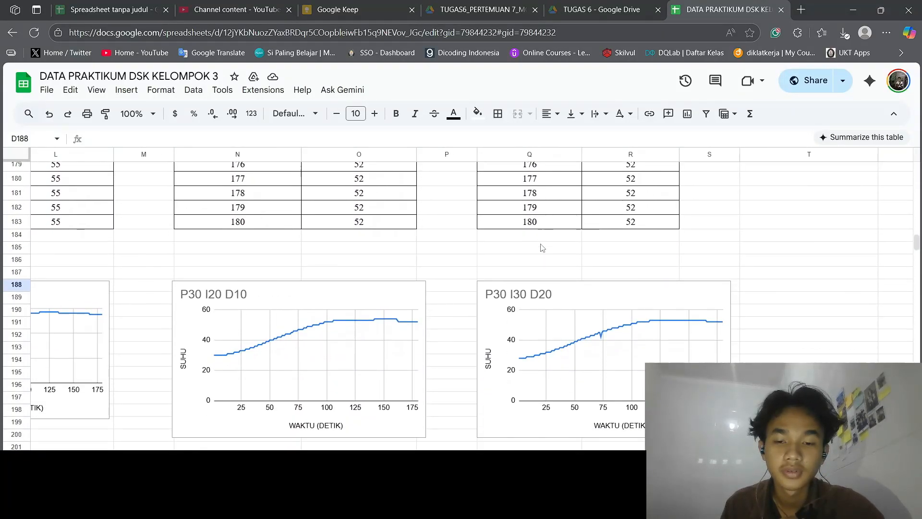
# Review the PID setting headings of the tables from P 10 I 0 D 0 through P 30 I 40 D 0
pyautogui.hscroll(-5, 542, 247)
pyautogui.scroll(12, 542, 247)
pyautogui.scroll(20, 542, 248)
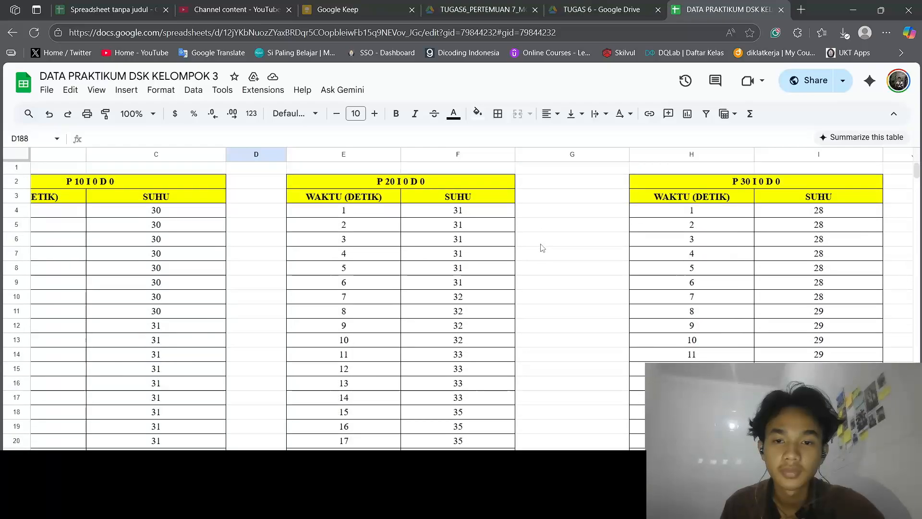
pyautogui.hscroll(3, 413, 212)
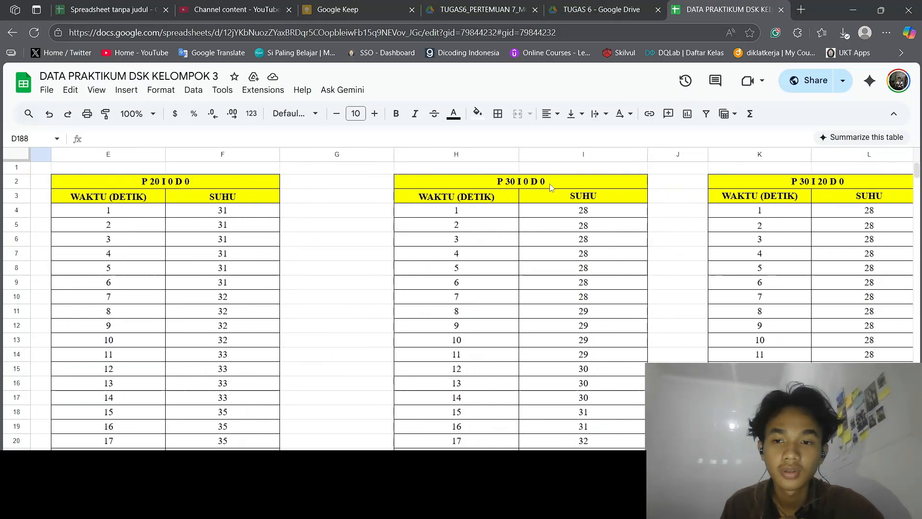
pyautogui.hscroll(-3, 444, 219)
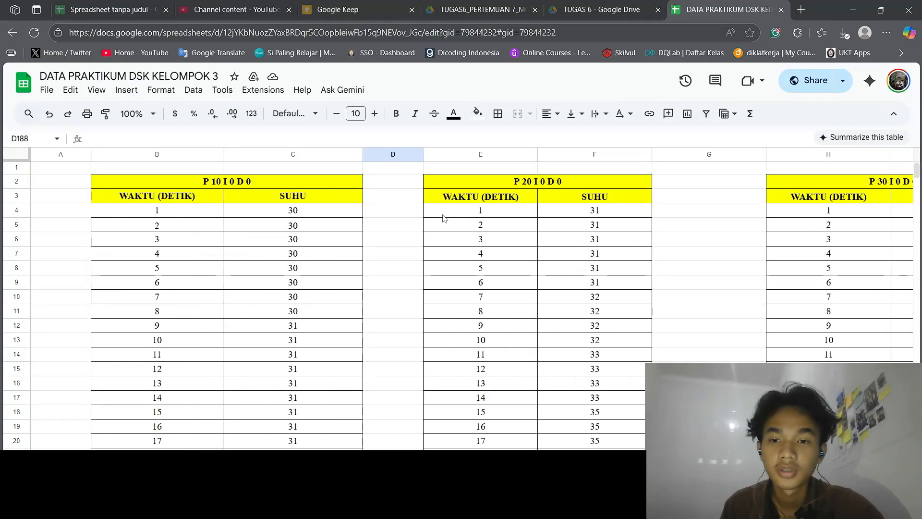
pyautogui.hscroll(5, 443, 218)
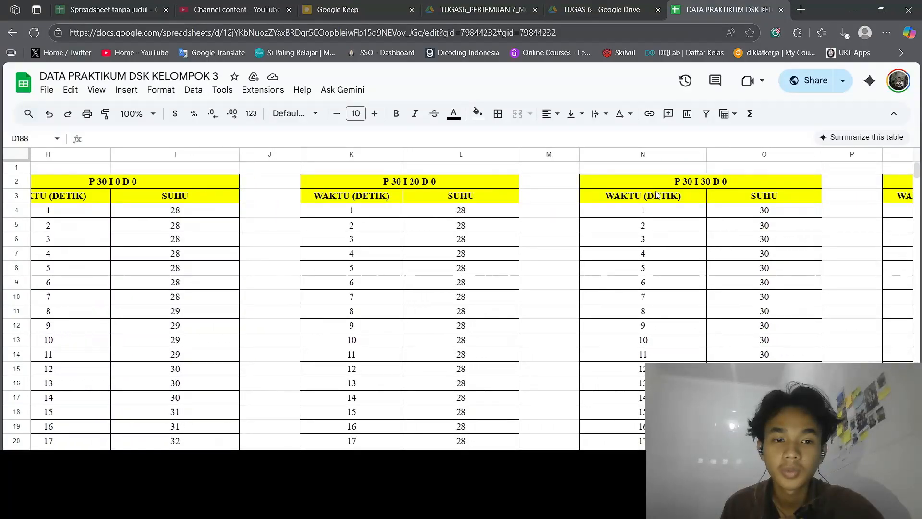
pyautogui.click(657, 193)
pyautogui.hscroll(4, 612, 231)
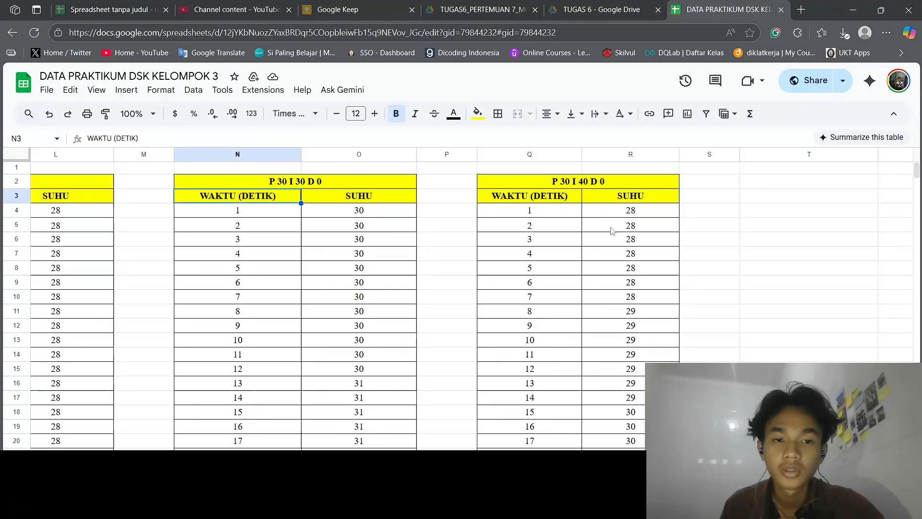
# Compare the temperature response charts P30 I20 D0, P30 I20 D10 and P30 I30 D20 below the data tables
pyautogui.scroll(-20, 612, 231)
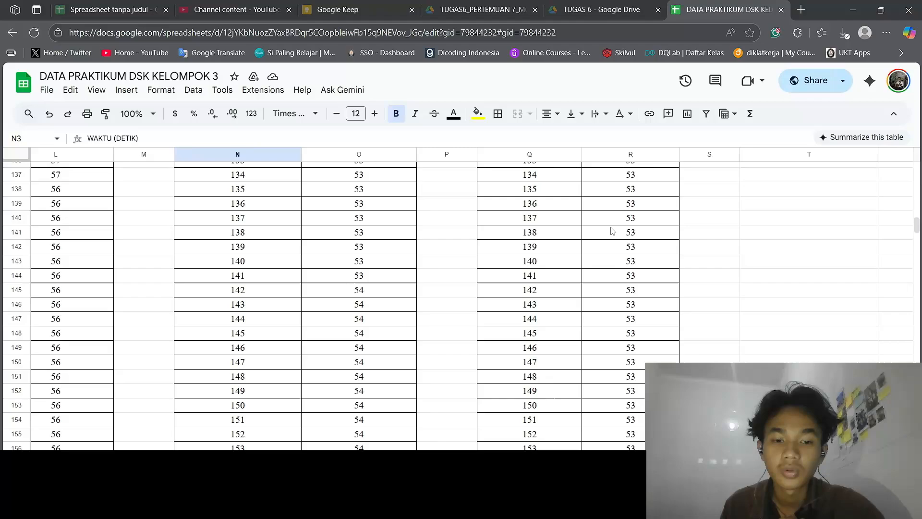
pyautogui.scroll(-20, 612, 231)
pyautogui.scroll(10, 612, 231)
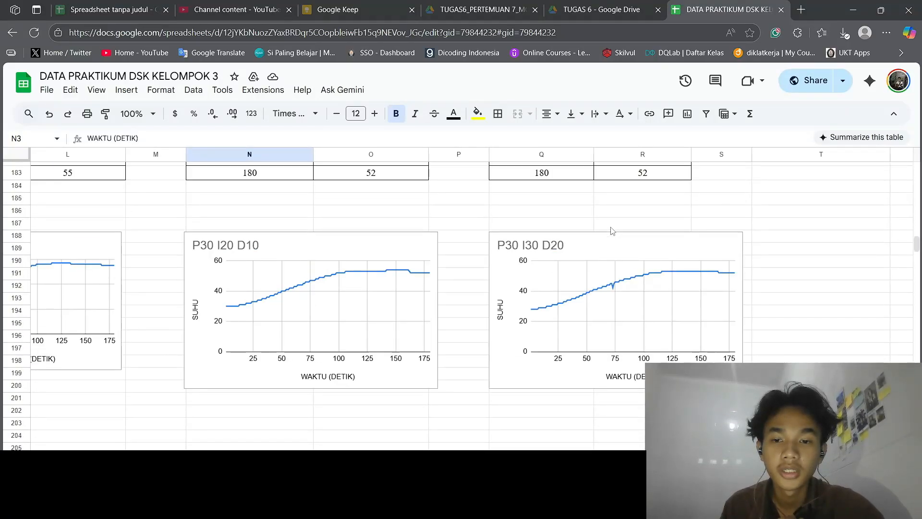
pyautogui.hscroll(-3, 612, 231)
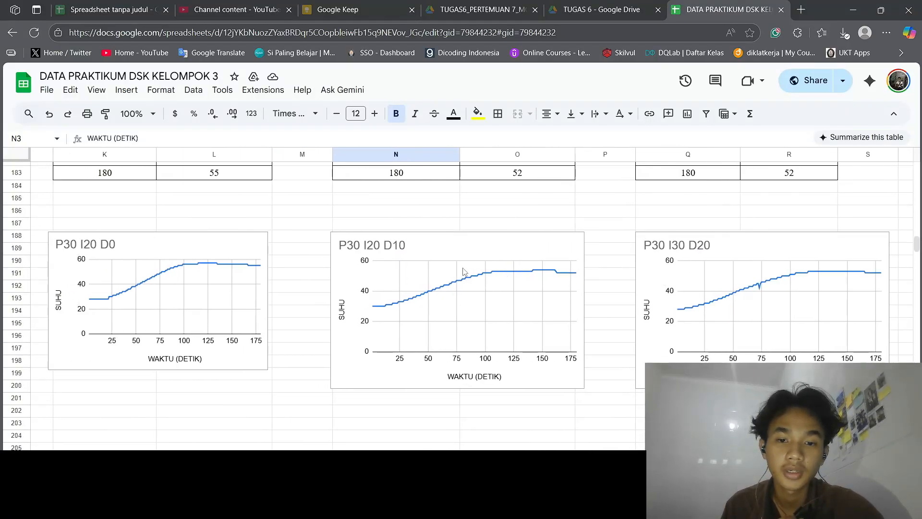
pyautogui.hscroll(-3, 464, 271)
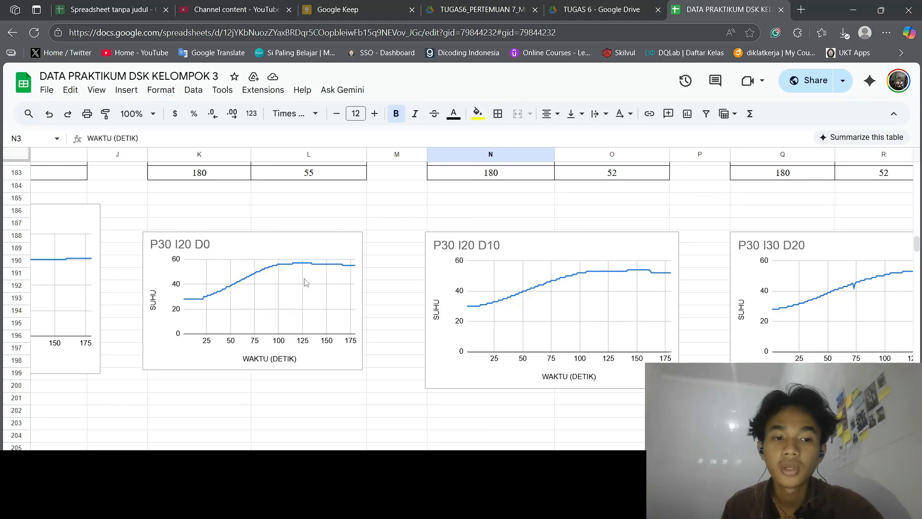
pyautogui.hscroll(-4, 391, 263)
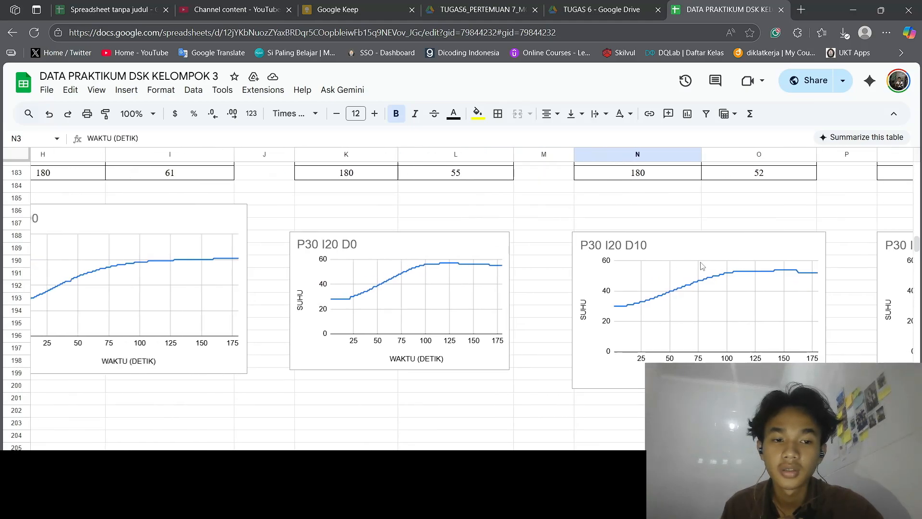
# Compare the P30 I0 D0 temperature chart with the P30 I20 D0 and P30 I20 D10 charts
pyautogui.hscroll(-5, 430, 295)
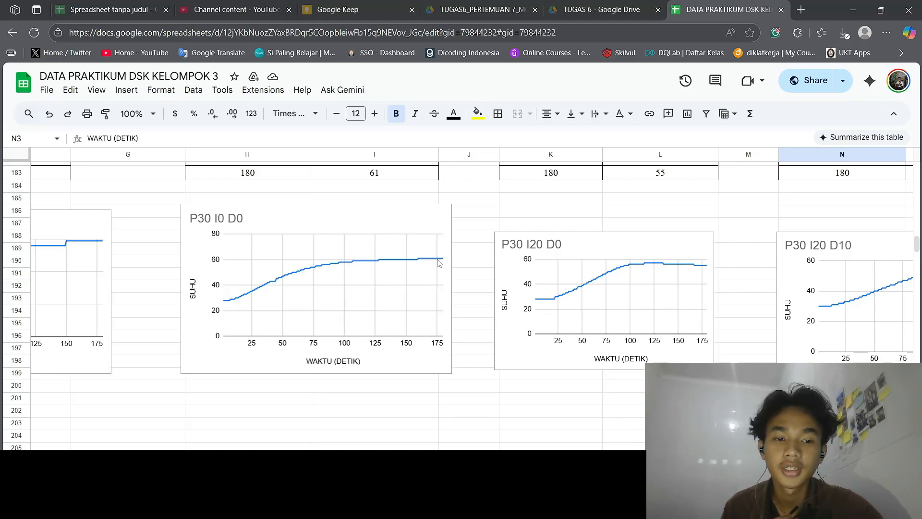
pyautogui.hscroll(1, 437, 262)
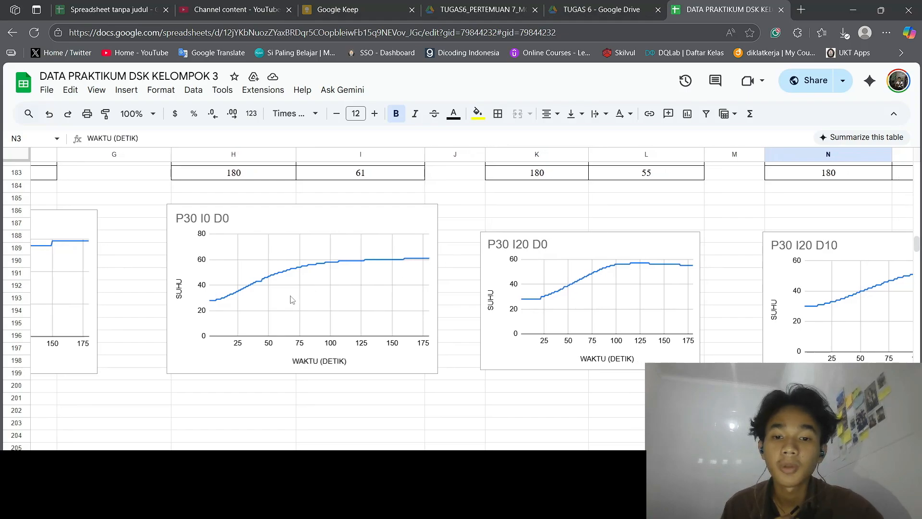
pyautogui.hscroll(4, 345, 263)
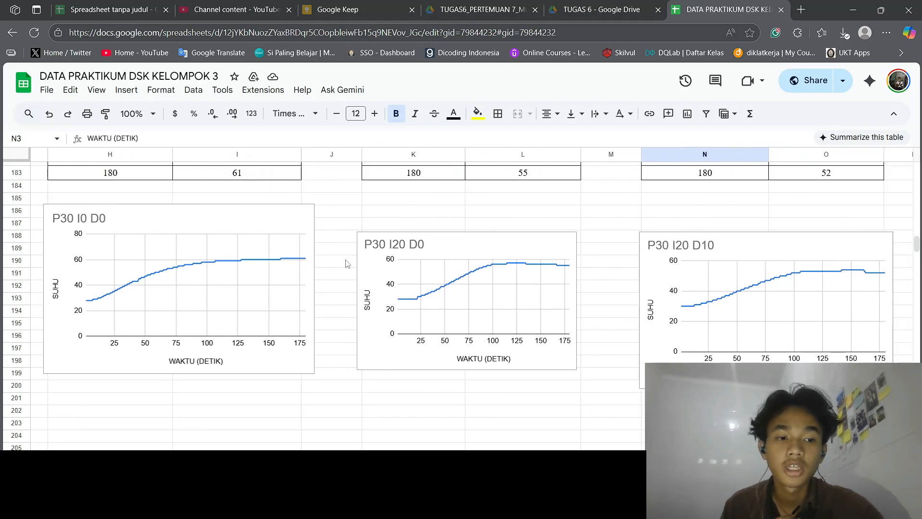
pyautogui.hscroll(3, 551, 288)
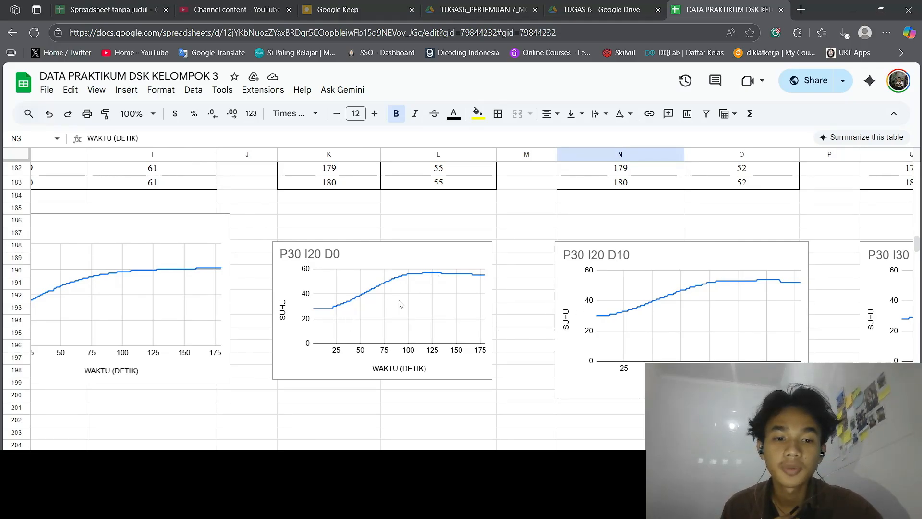
pyautogui.hscroll(-7, 399, 304)
pyautogui.hscroll(-20, 399, 302)
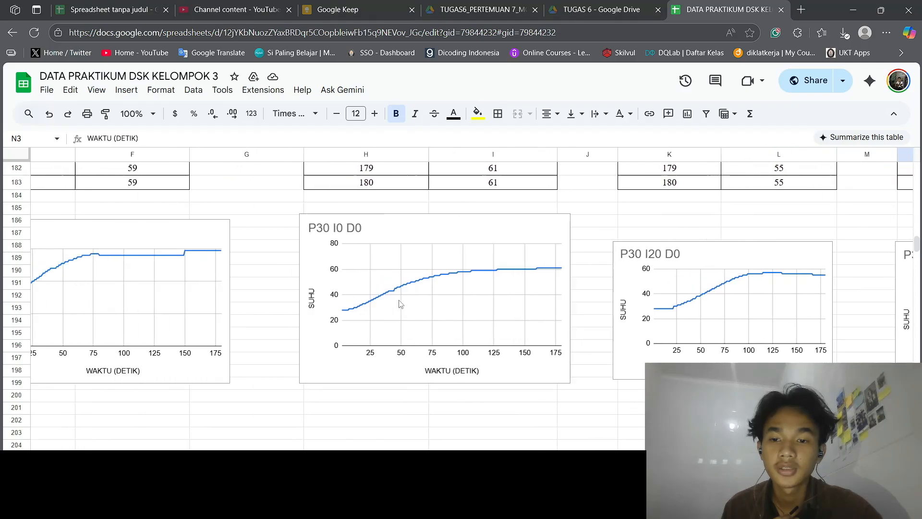
# Examine the last rows of the first tables and the P10 I0 D0 and P20 I0 D0 response charts below them
pyautogui.scroll(3, 399, 302)
pyautogui.scroll(1, 401, 303)
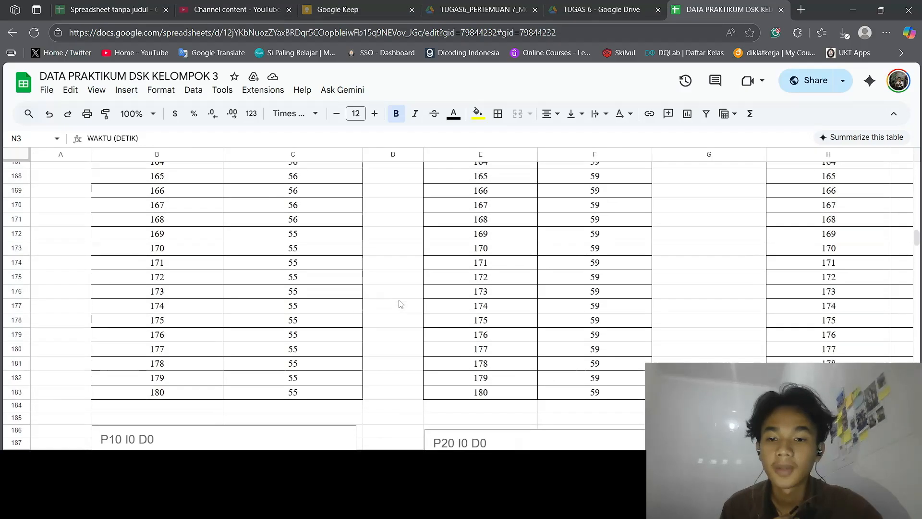
pyautogui.scroll(-6, 401, 304)
pyautogui.scroll(1, 401, 304)
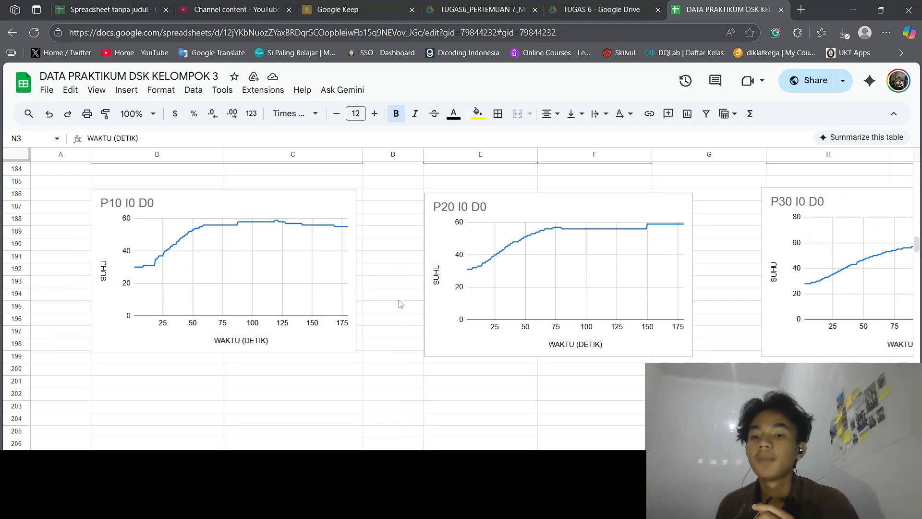
pyautogui.hscroll(2, 400, 304)
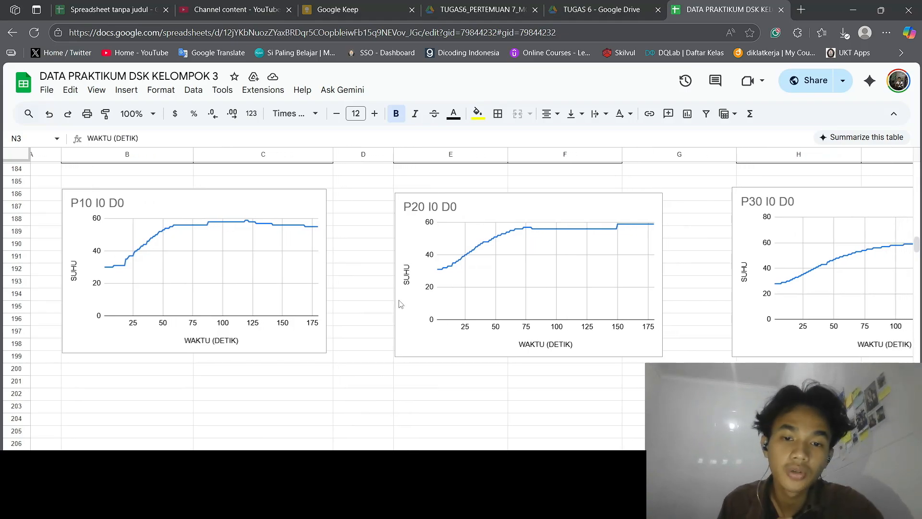
pyautogui.hscroll(1, 400, 303)
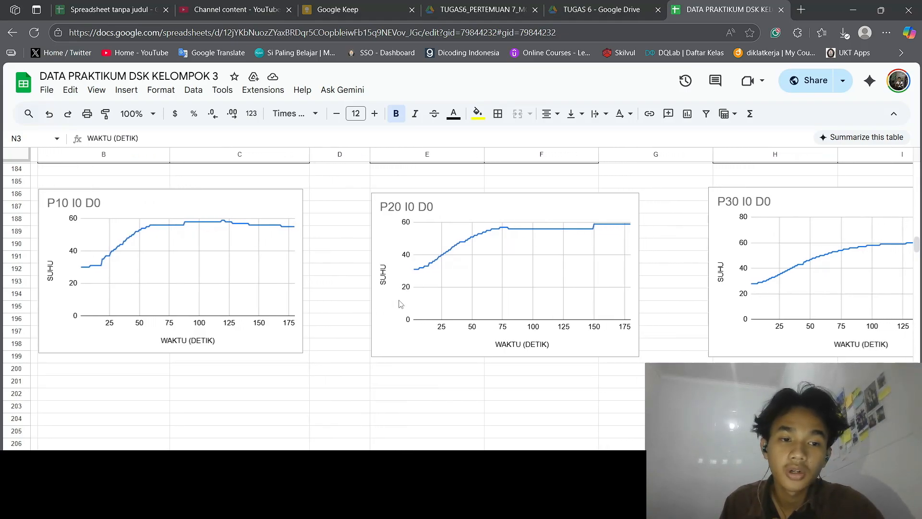
pyautogui.hscroll(-3, 400, 304)
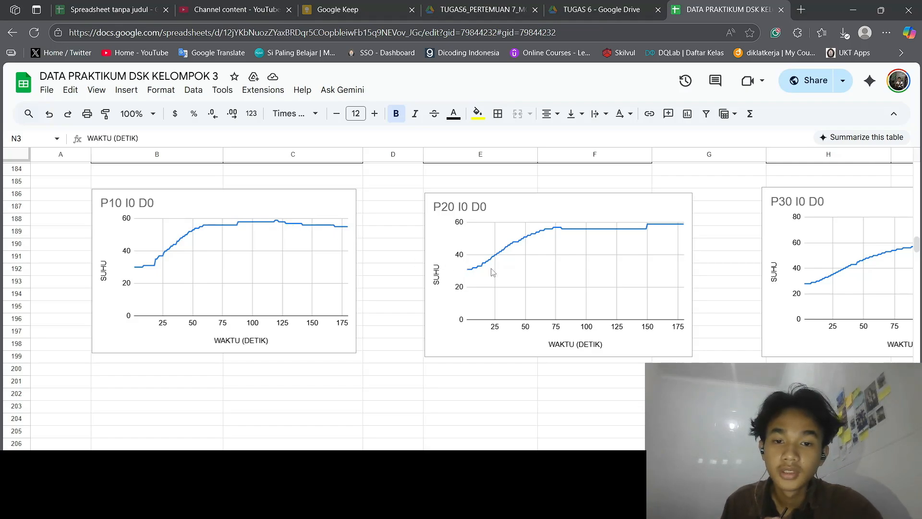
pyautogui.hscroll(3, 493, 273)
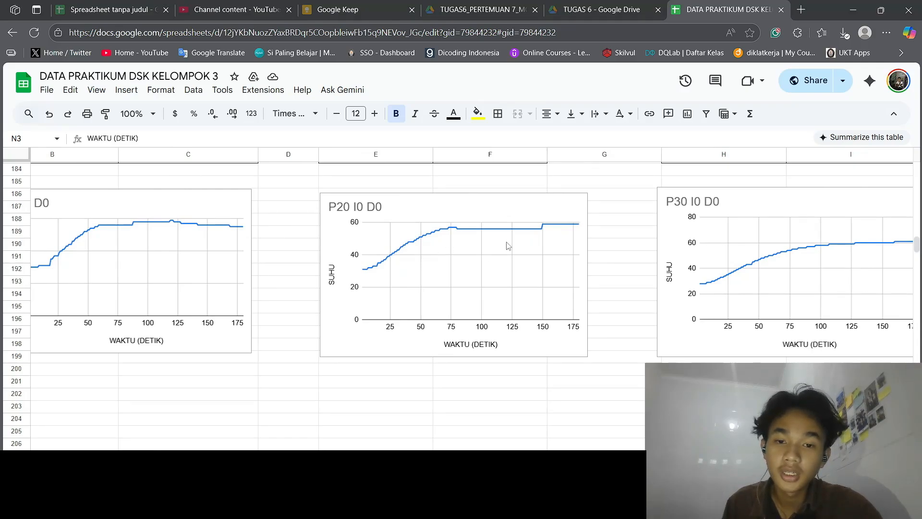
pyautogui.hscroll(-1, 455, 261)
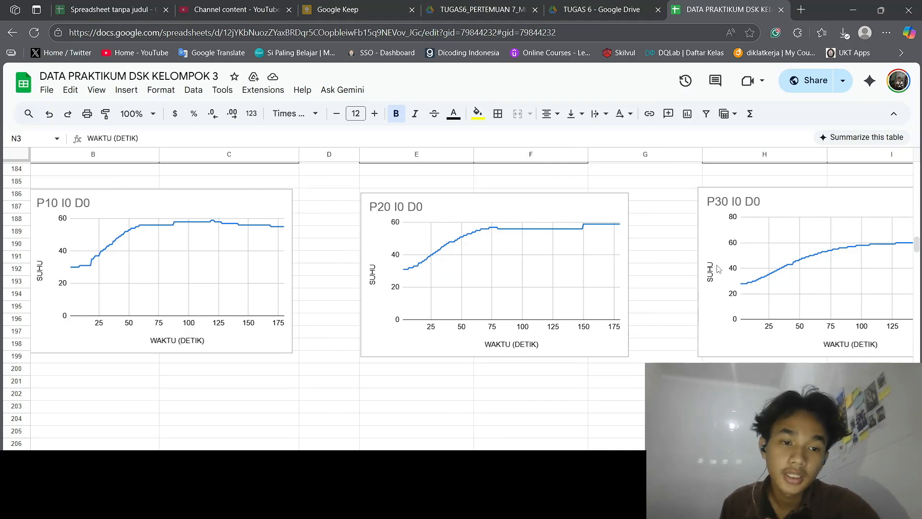
# Compare the P30 I0 D0 response curve with the P10 I0 D0 and P20 I0 D0 charts
pyautogui.hscroll(2, 719, 268)
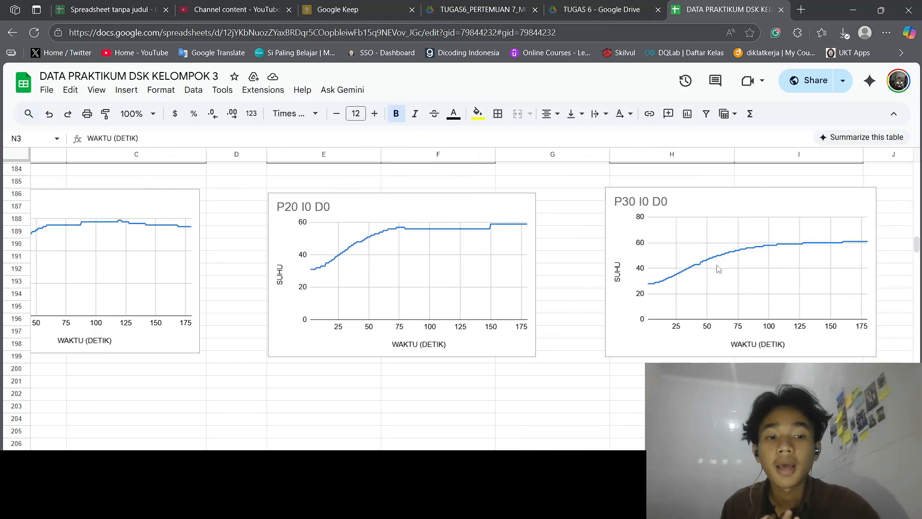
pyautogui.hscroll(5, 719, 269)
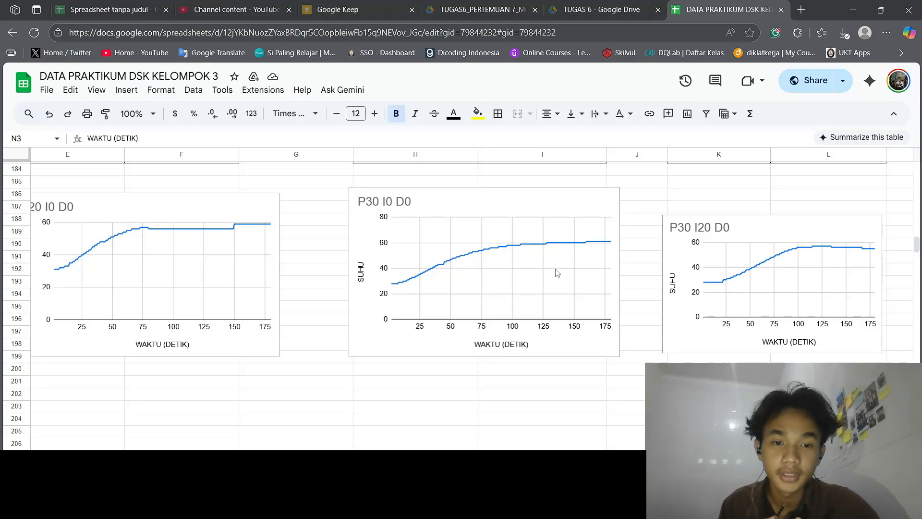
pyautogui.hscroll(-1, 592, 273)
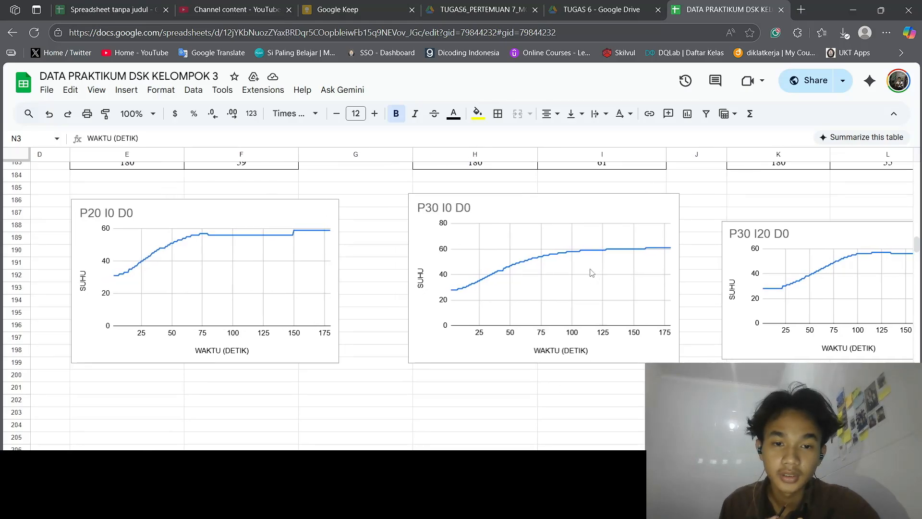
pyautogui.hscroll(-6, 591, 273)
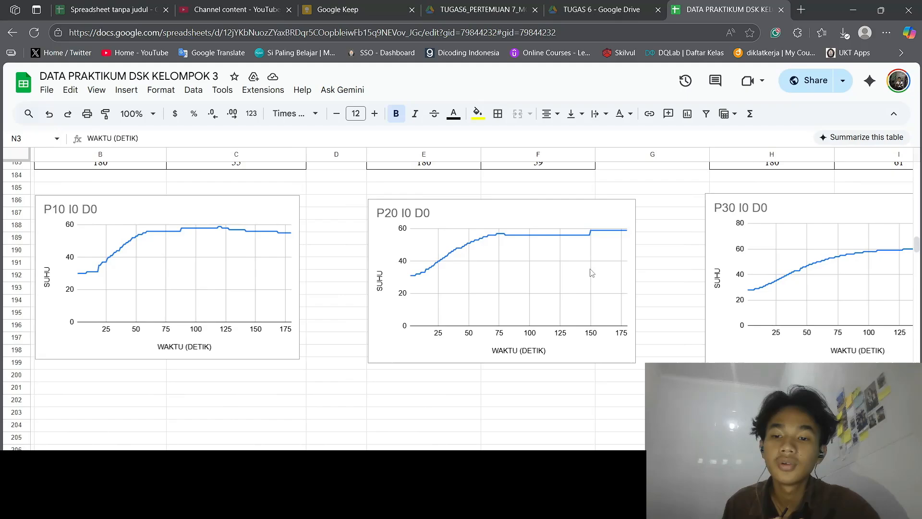
pyautogui.hscroll(3, 592, 273)
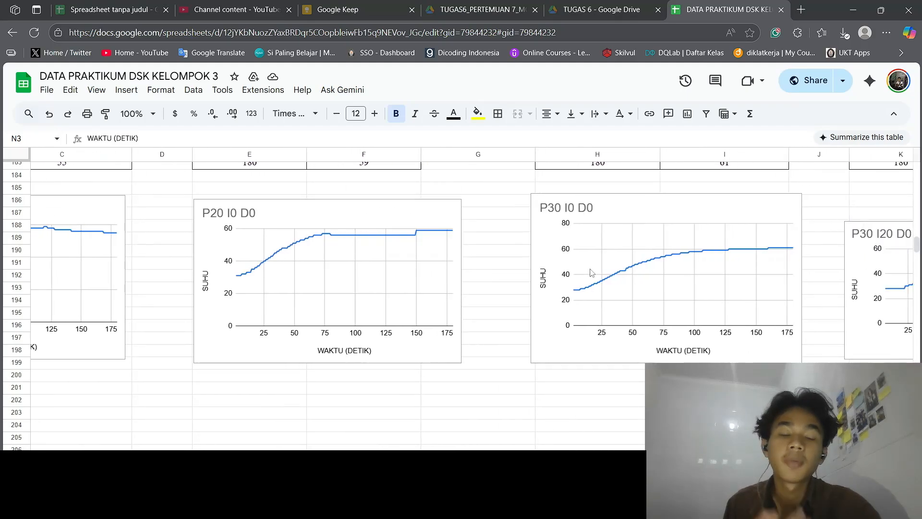
pyautogui.hscroll(4, 591, 272)
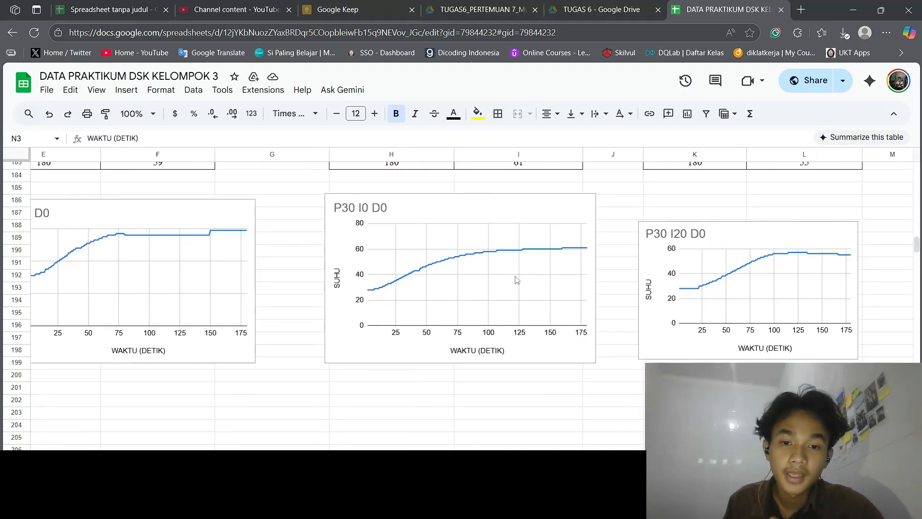
pyautogui.hscroll(-8, 497, 281)
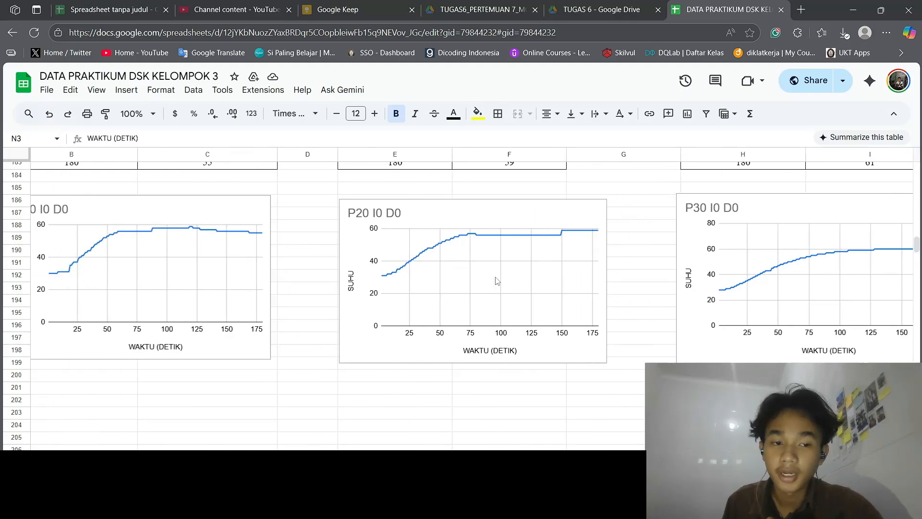
pyautogui.hscroll(9, 497, 281)
pyautogui.hscroll(1, 497, 281)
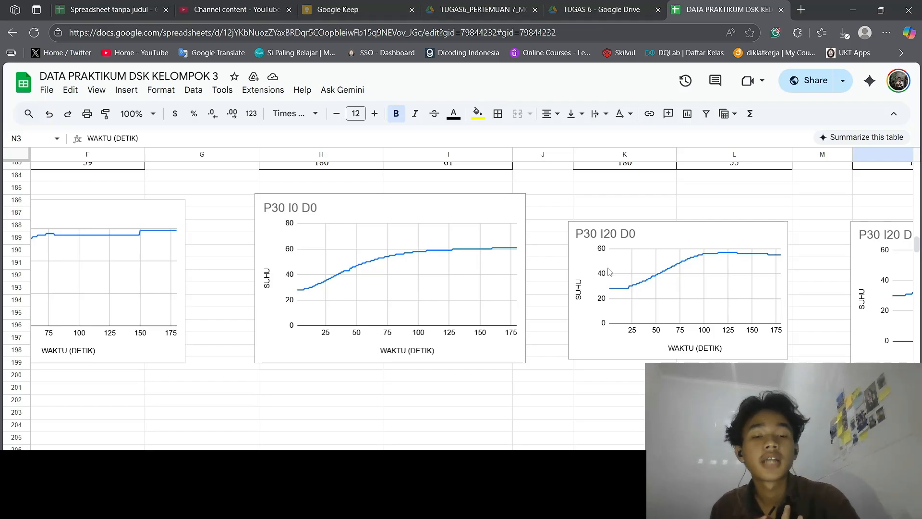
# Examine how the added I and D values affect the P30 I20 D0, P30 I20 D10 and P30 I30 D20 charts
pyautogui.hscroll(4, 608, 272)
pyautogui.hscroll(1, 610, 272)
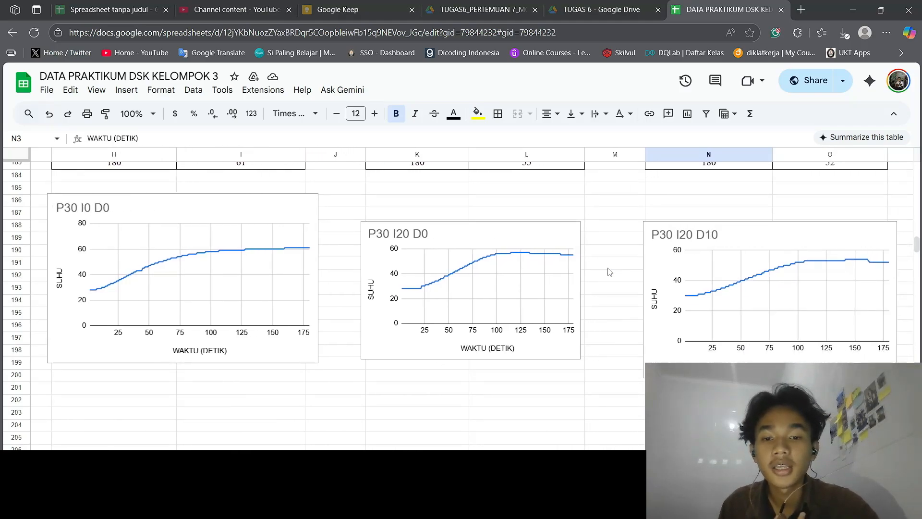
pyautogui.hscroll(1, 609, 272)
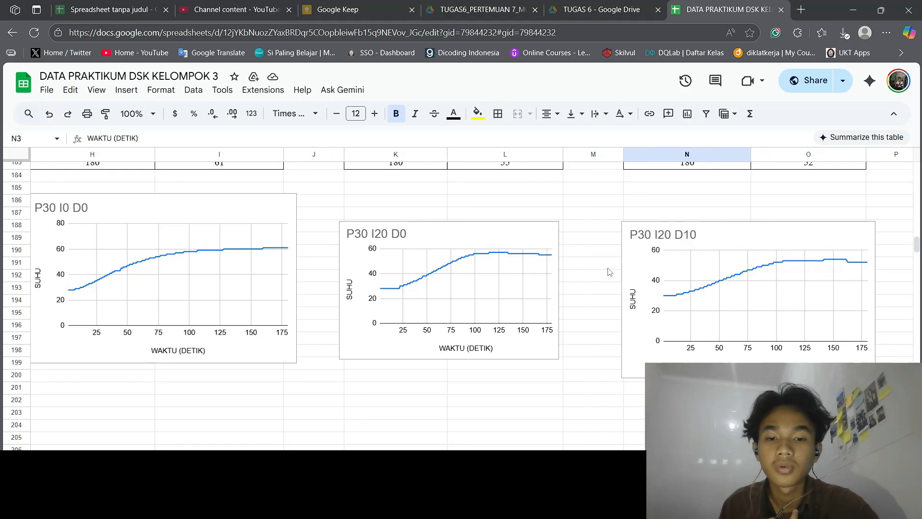
pyautogui.hscroll(5, 658, 257)
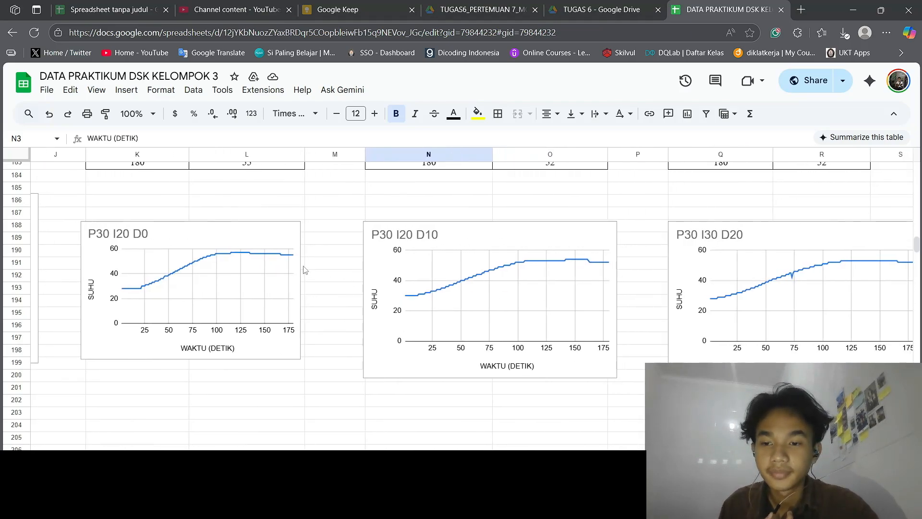
pyautogui.scroll(-8, 303, 282)
pyautogui.scroll(9, 302, 293)
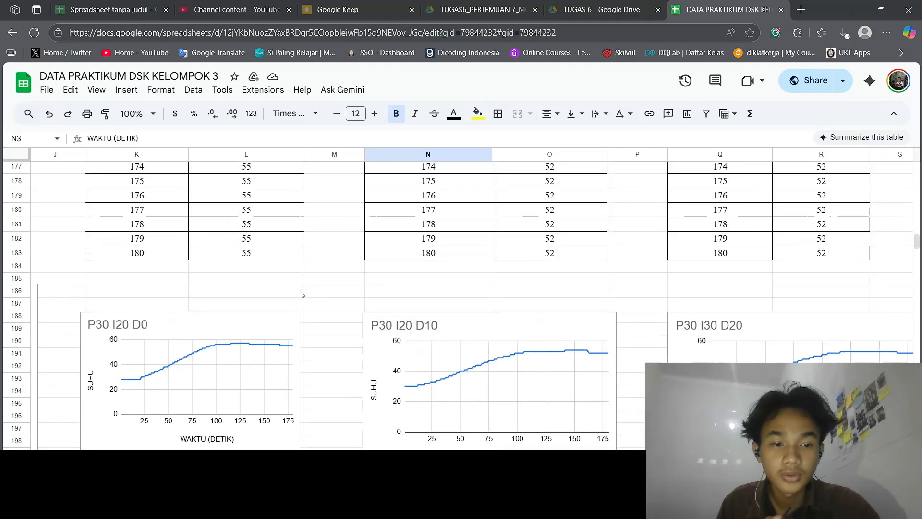
pyautogui.hscroll(3, 301, 294)
pyautogui.hscroll(-2, 302, 294)
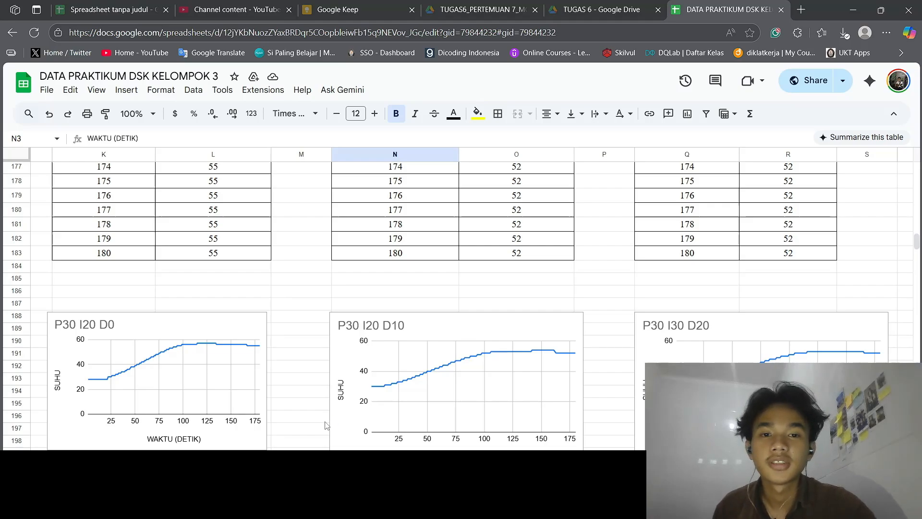
# Switch from the spreadsheet to the OBS window
pyautogui.press('super+Tab')
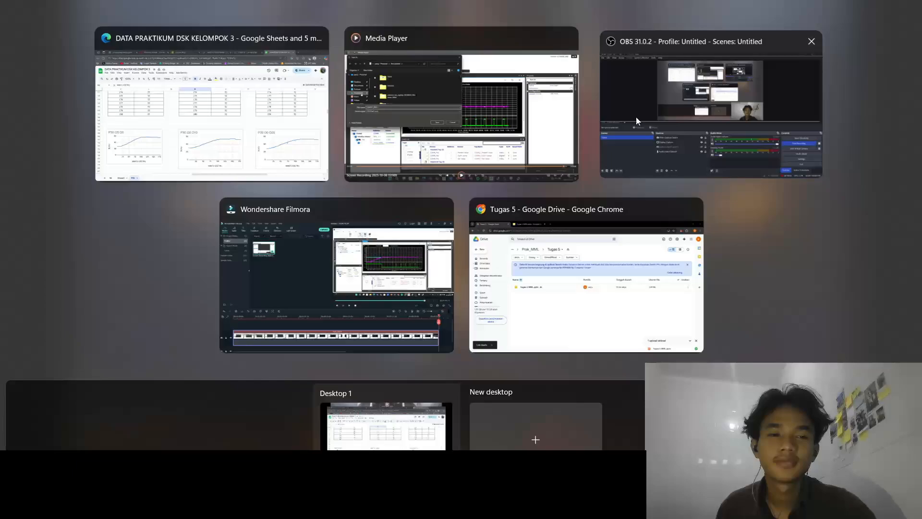
pyautogui.click(636, 117)
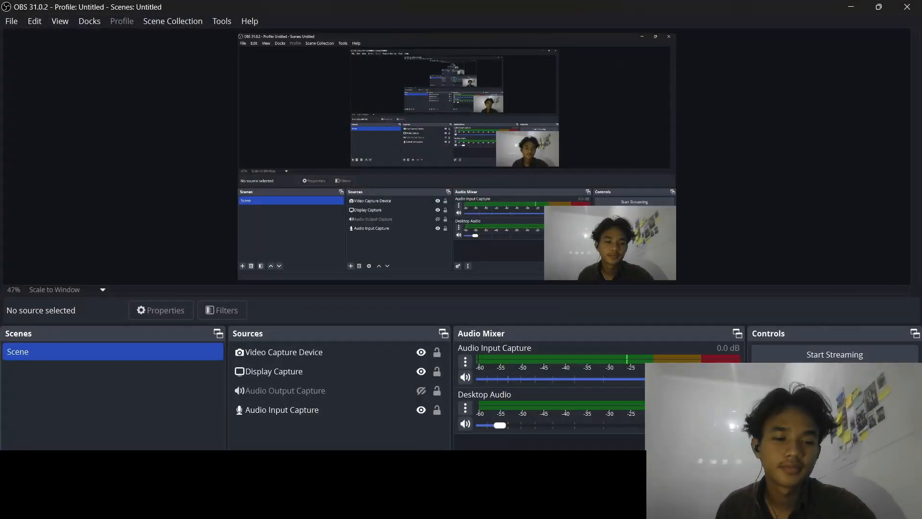